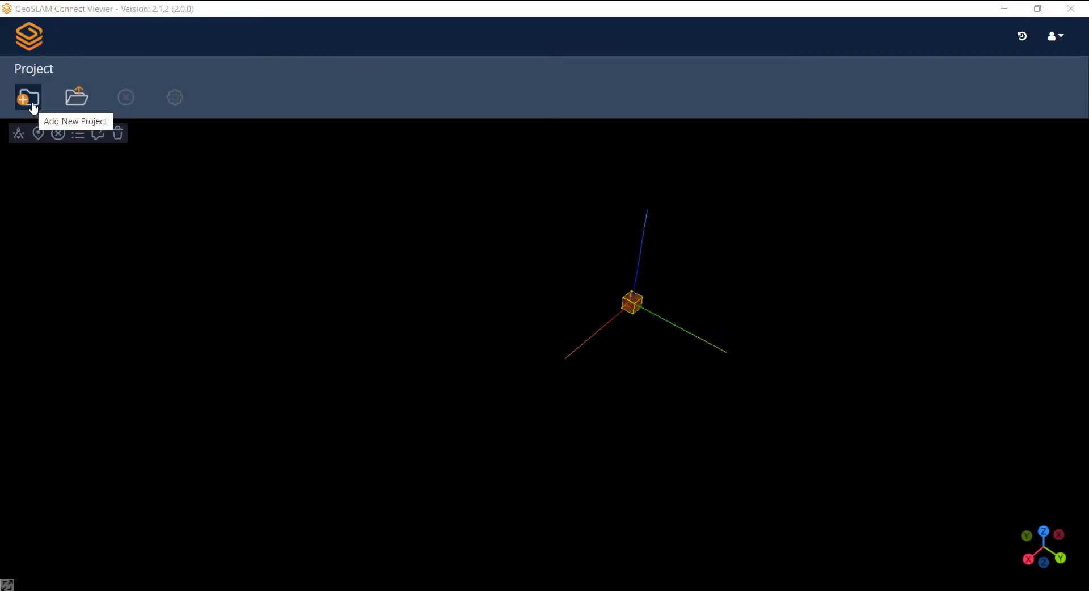
Add a new project named BocaNegraDamandBridgeVision, keeping Process SLAM as the workflow.
left_click(32, 104)
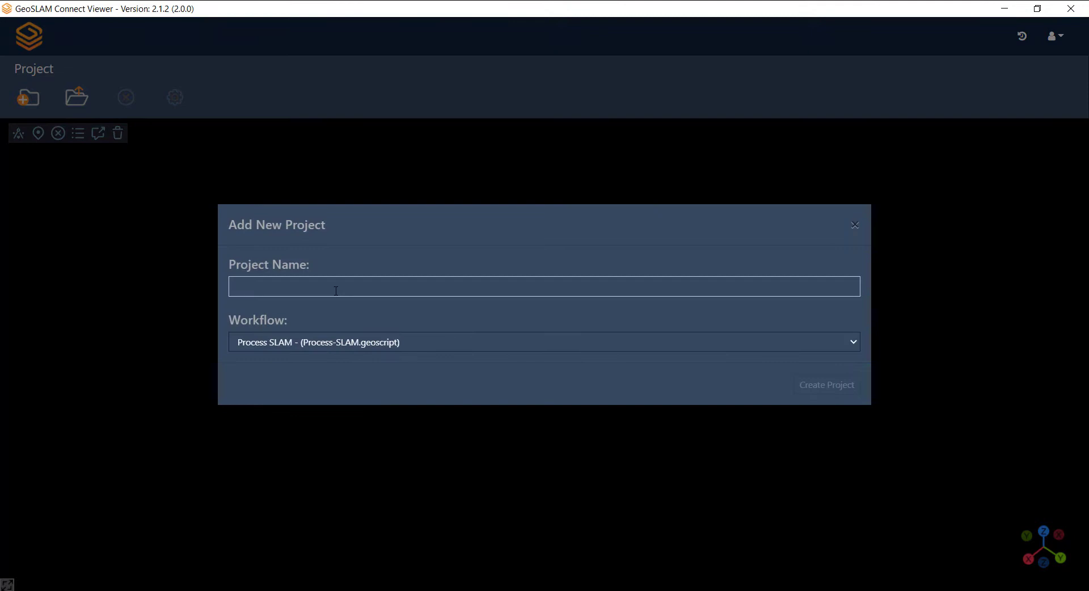
type("BocaNegraDamandBridgeVision")
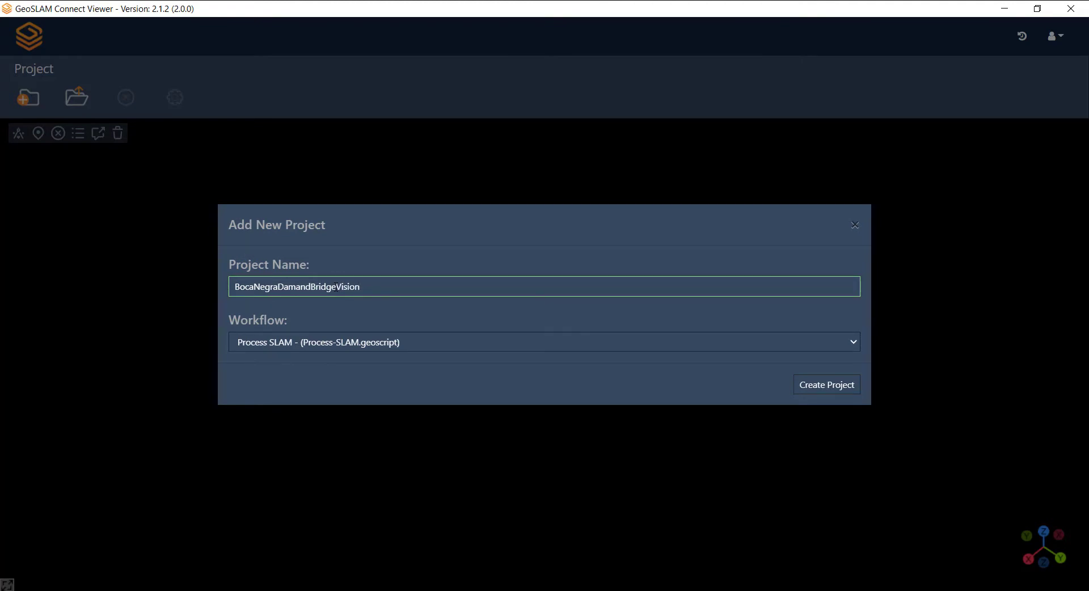
left_click(373, 342)
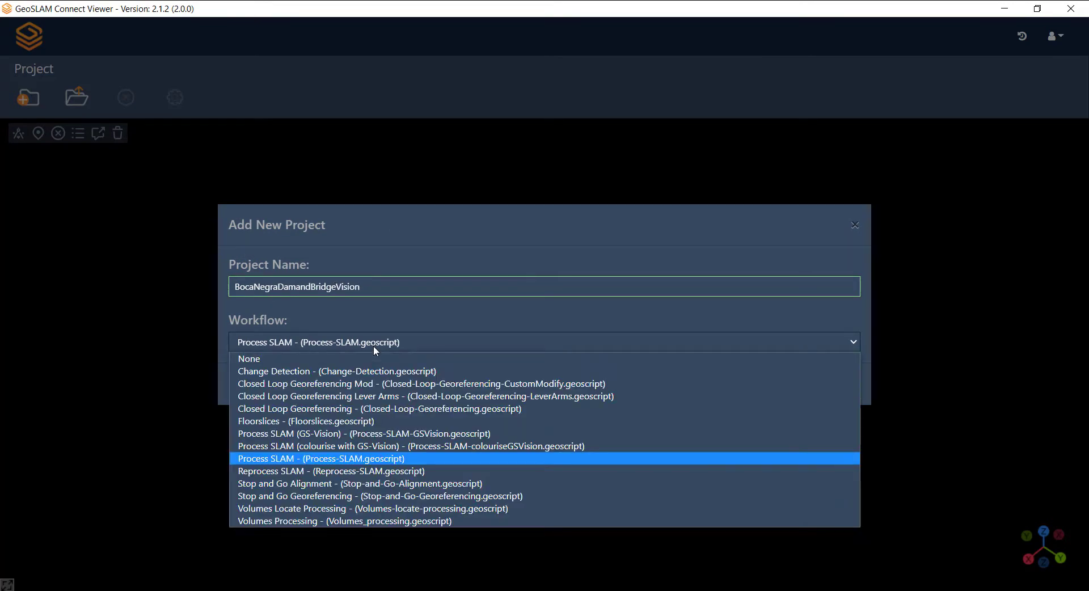
left_click(359, 458)
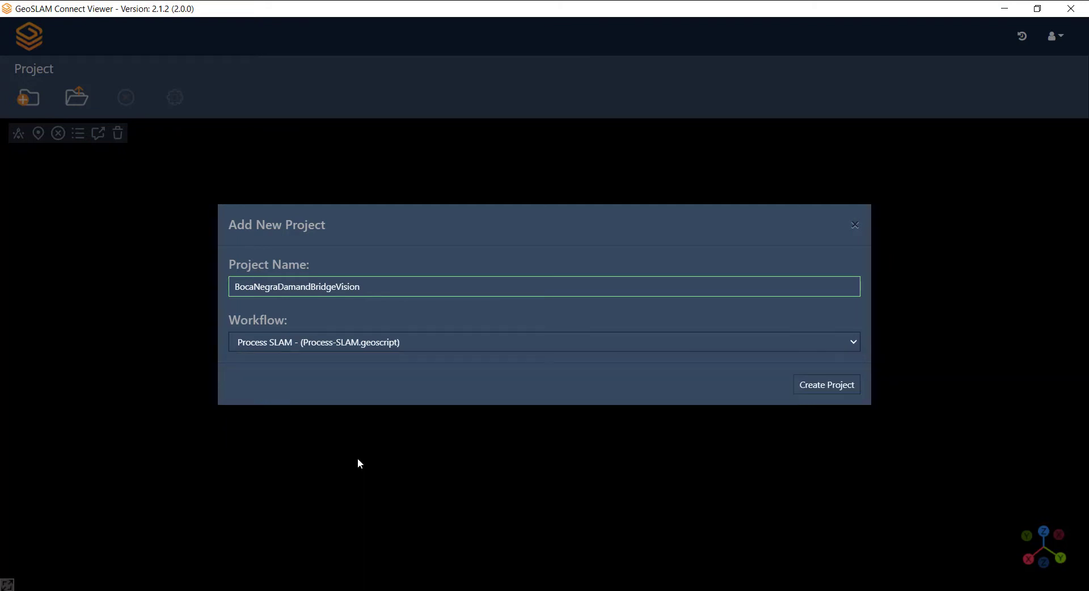
left_click(820, 388)
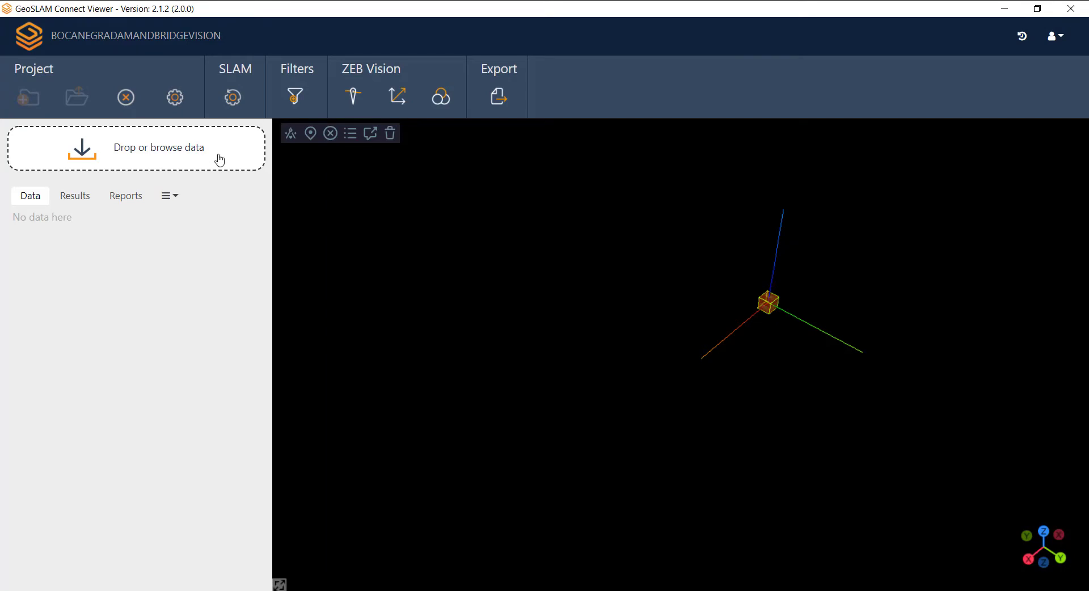
Choose 2022-08-24_12-28-13.geoslam from the KINGSTON (H:) drive as the scan to import.
left_click(103, 149)
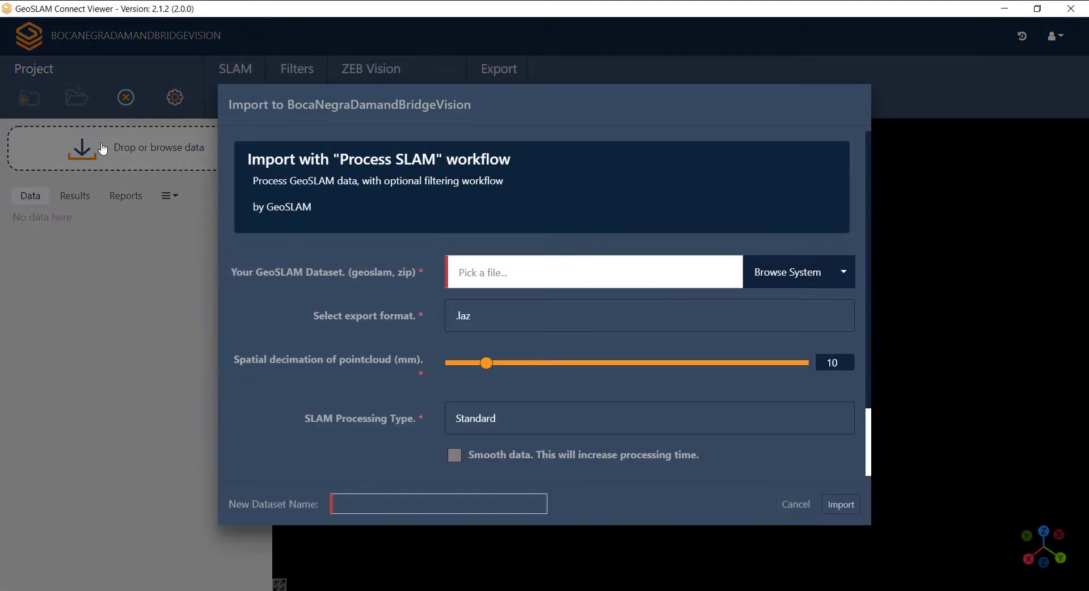
left_click(786, 274)
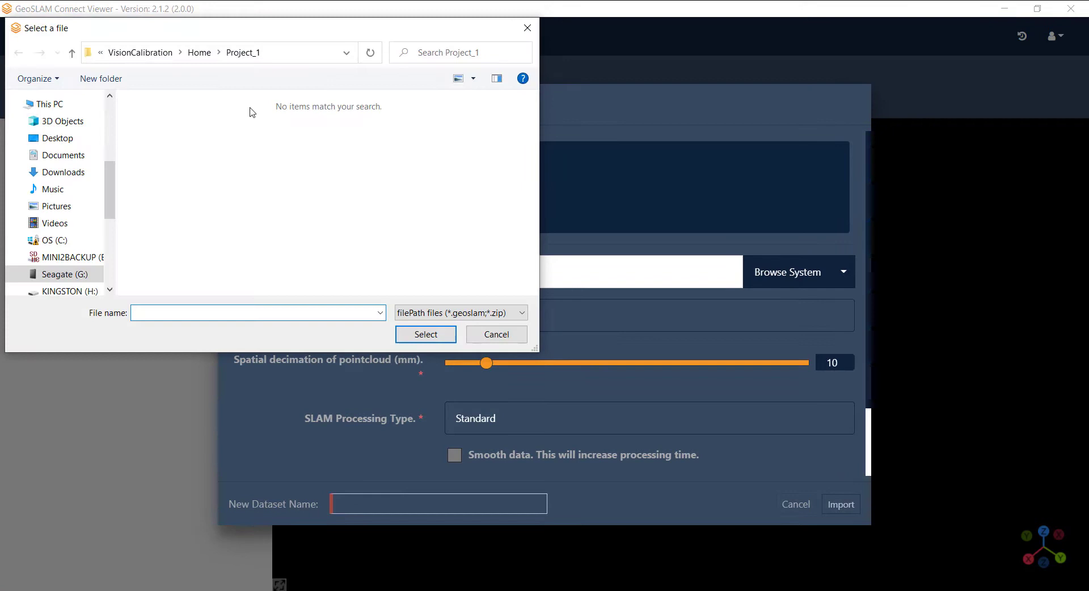
left_click(69, 291)
left_click(238, 117)
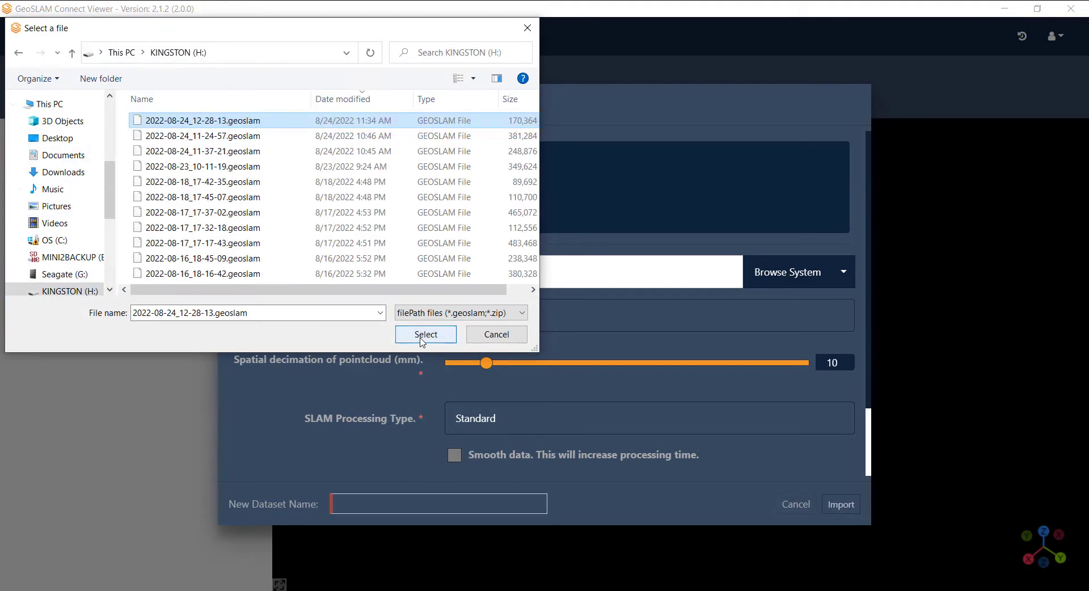
left_click(425, 334)
Keep .laz export and Standard processing, and rename the dataset to BocaNegraDamSignVision.
left_click(475, 321)
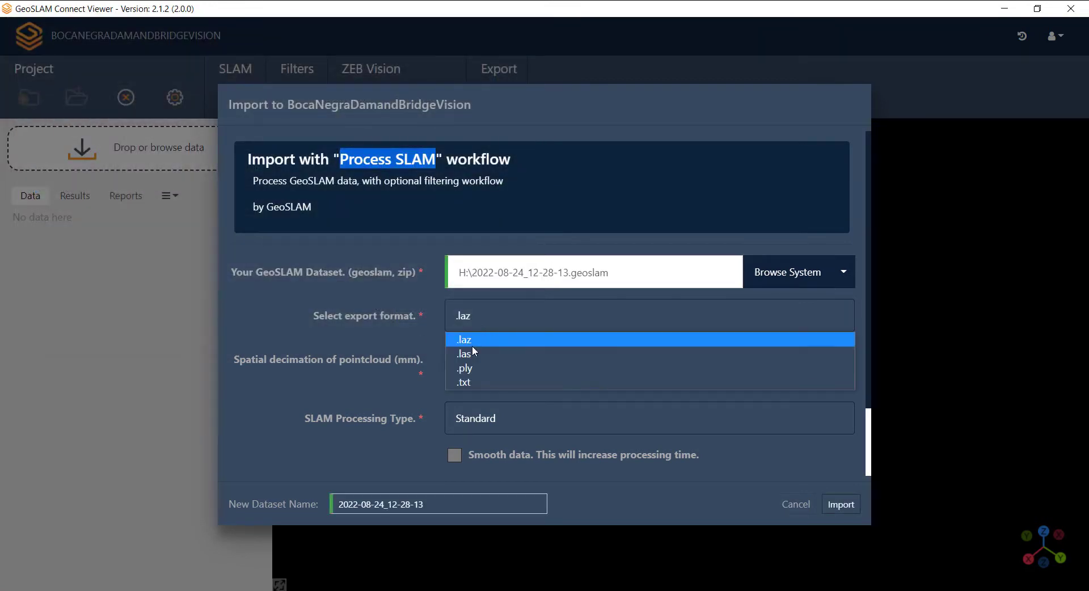
left_click(464, 339)
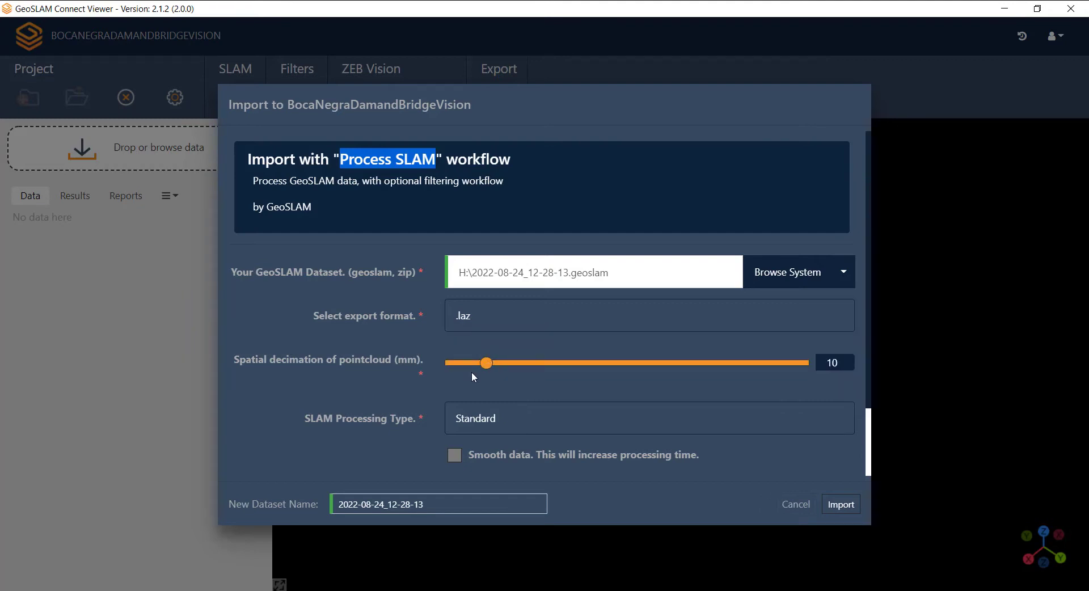
left_click(482, 419)
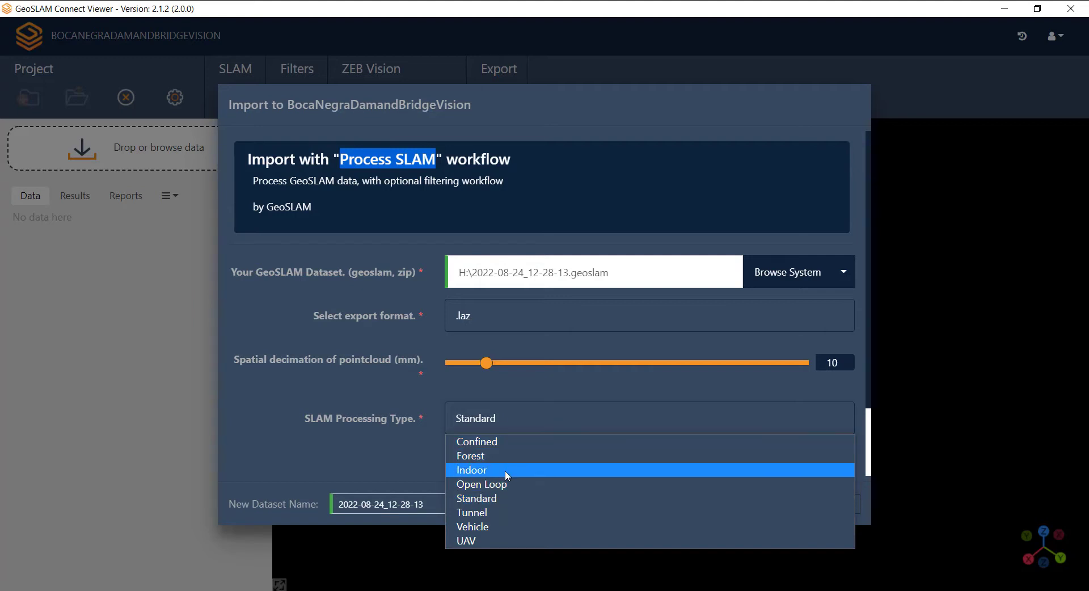
left_click(502, 498)
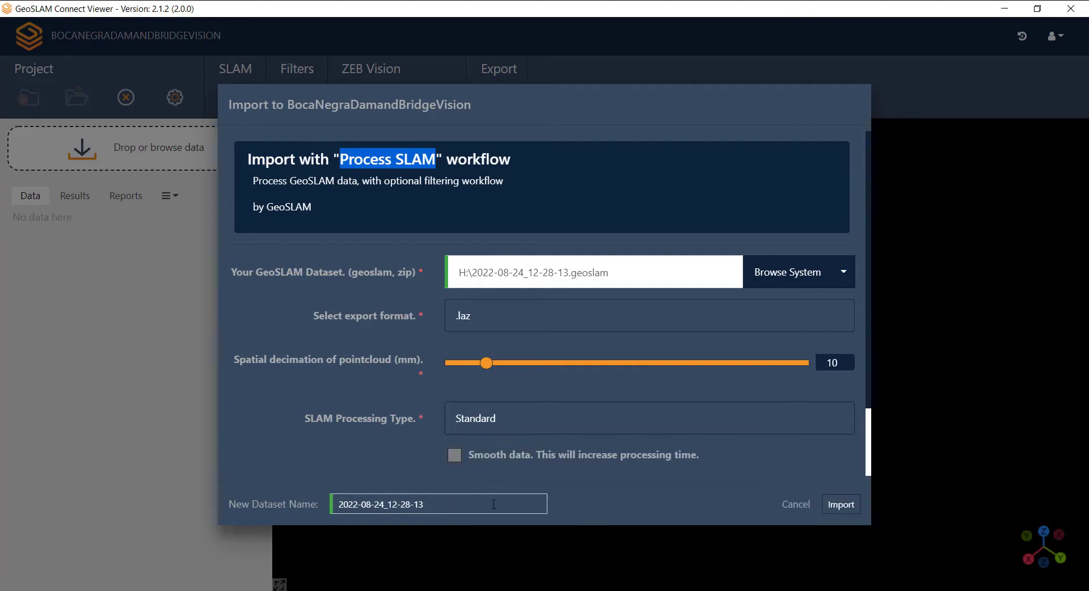
scroll(851, 435, "down", 3)
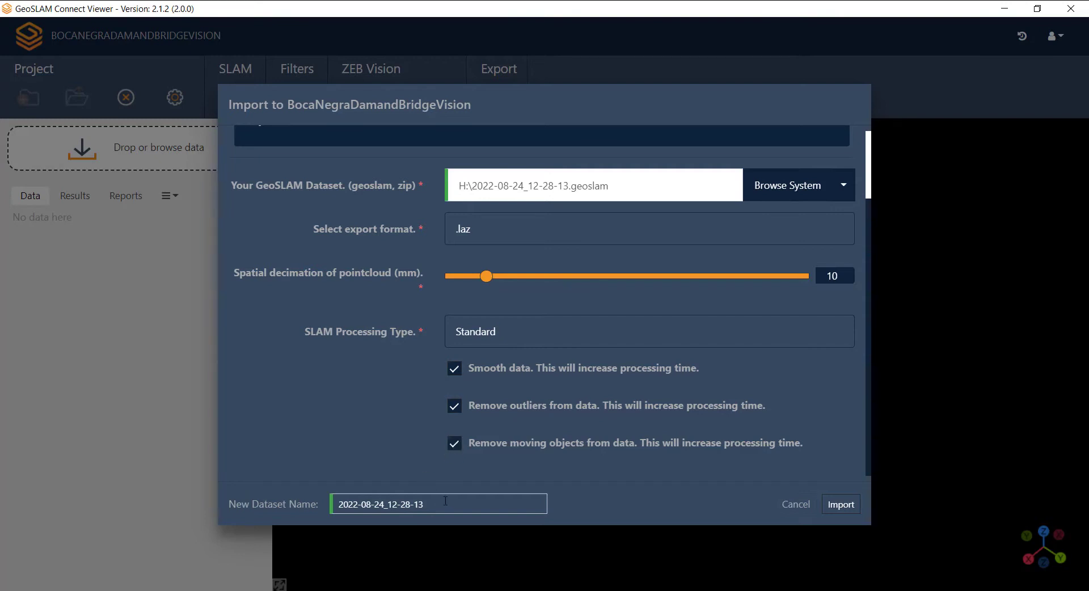
key("Tab")
type("Bol")
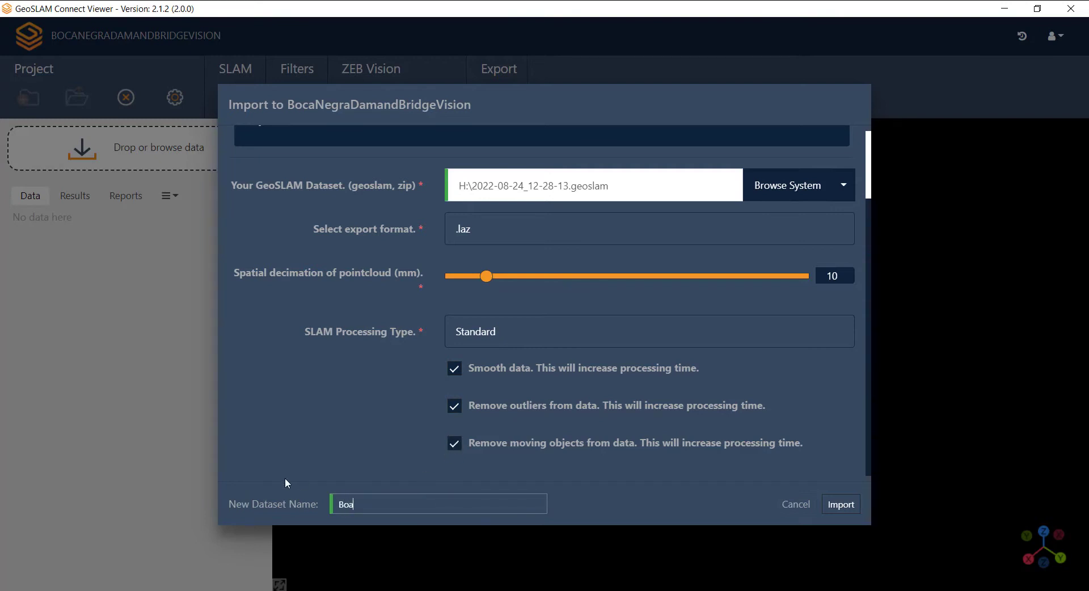
key("BackSpace")
type("caNegraDamSignVision")
Start importing BocaNegraDamSignVision with the chosen settings.
left_click(841, 504)
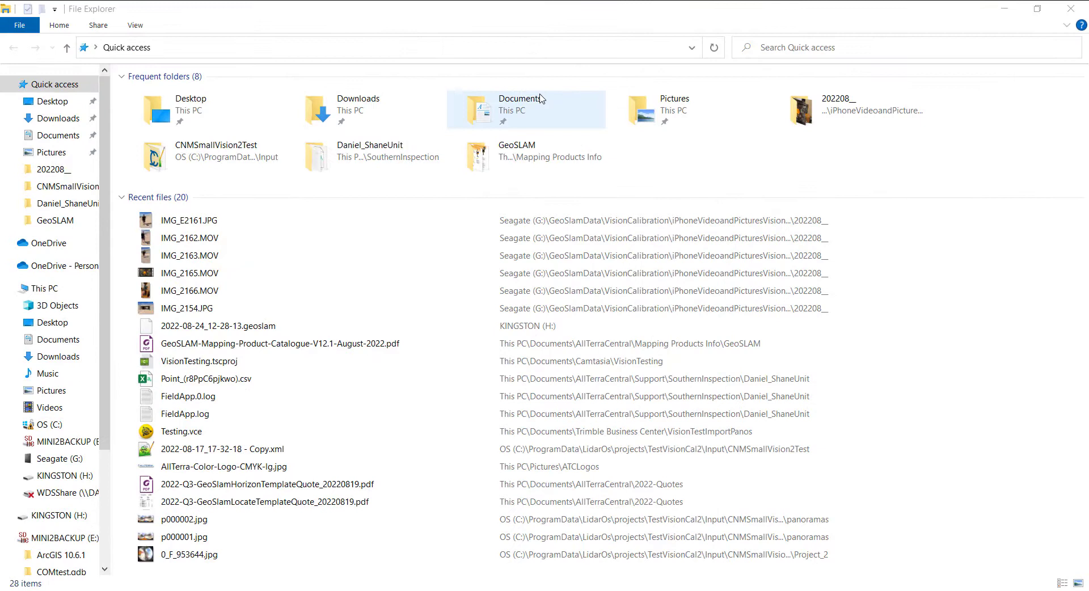
Go to ftp://169.254.0.206/ and browse its Project_1 to Project_4 folders.
left_click(379, 54)
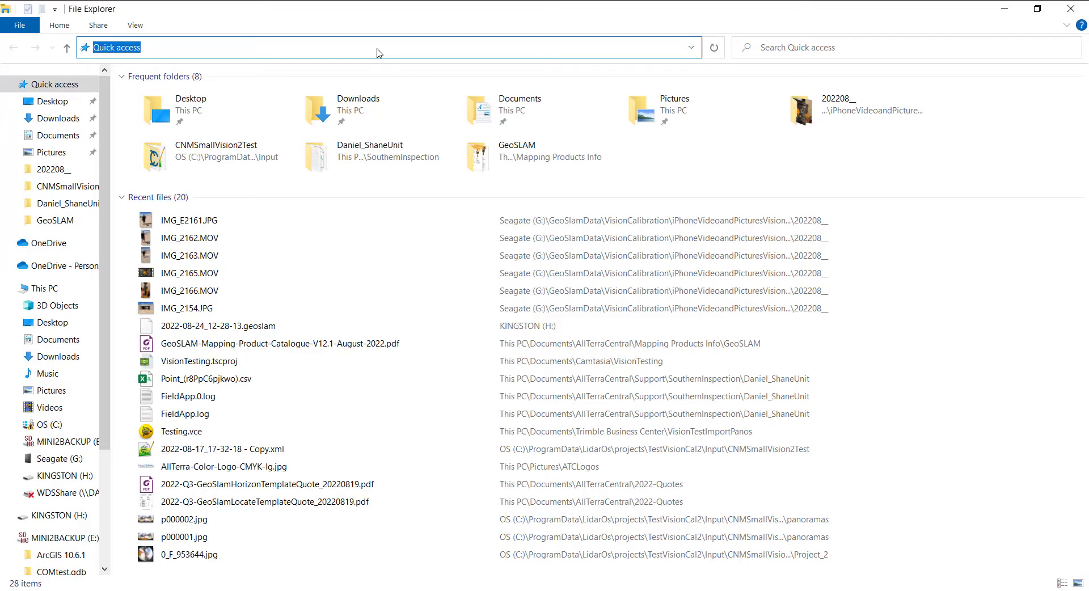
type("ftp")
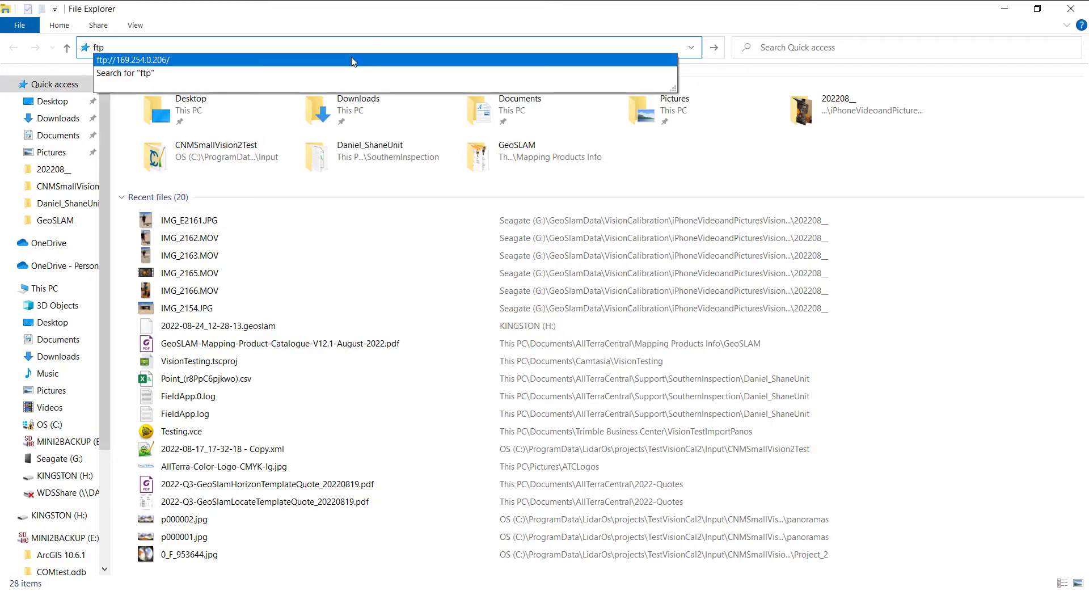
left_click(355, 60)
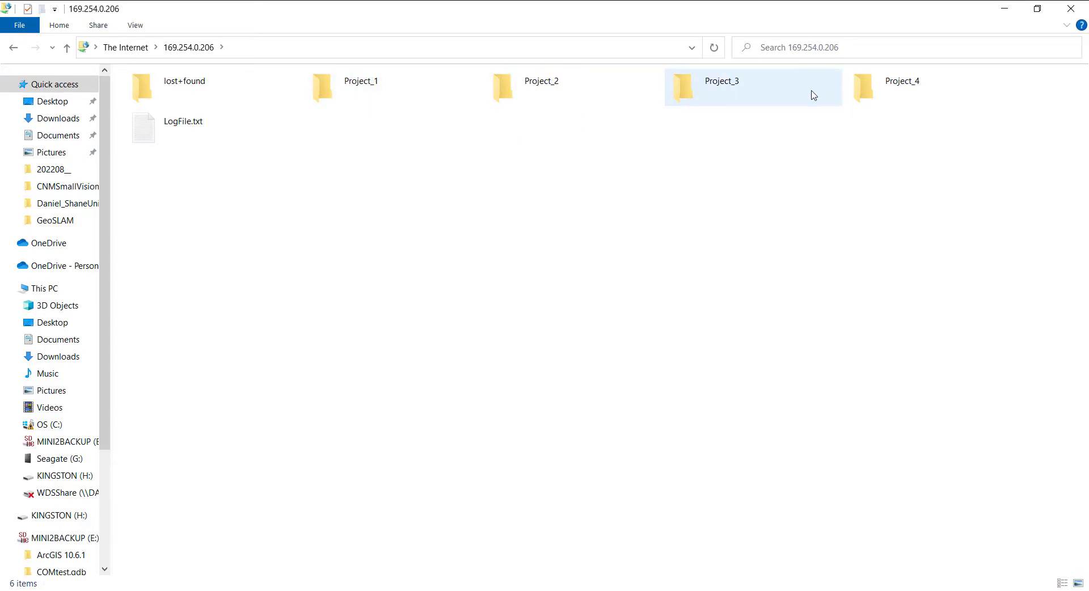
left_click(411, 86)
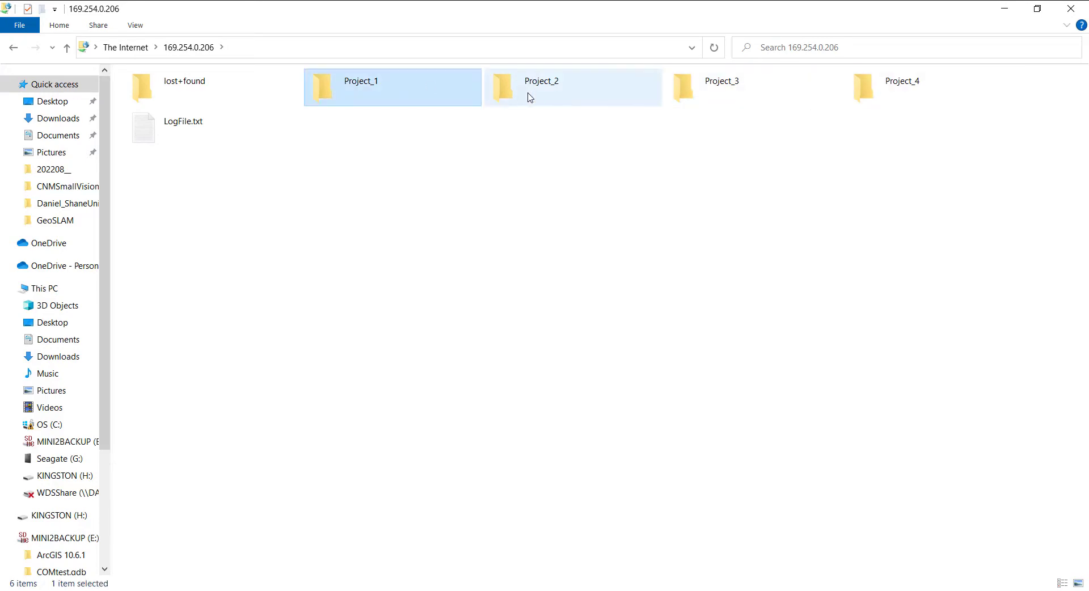
left_click(536, 98)
left_click(837, 93)
left_click(847, 93)
Select the Project_4 folder on the FTP site and copy it.
left_click(376, 88)
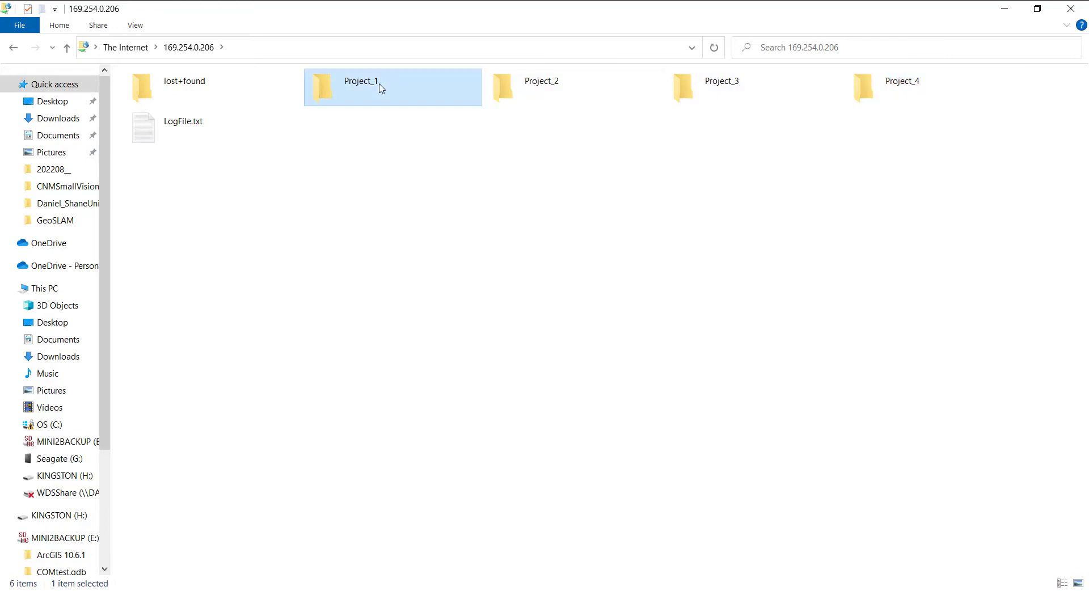
left_click(564, 92)
left_click(713, 98)
left_click(864, 90)
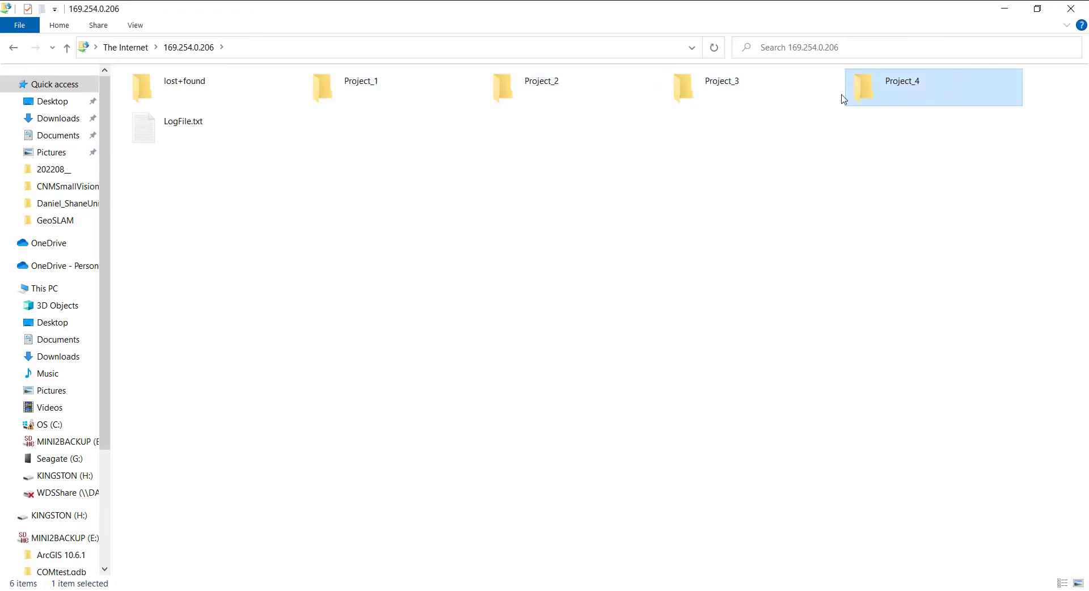
left_click(725, 103)
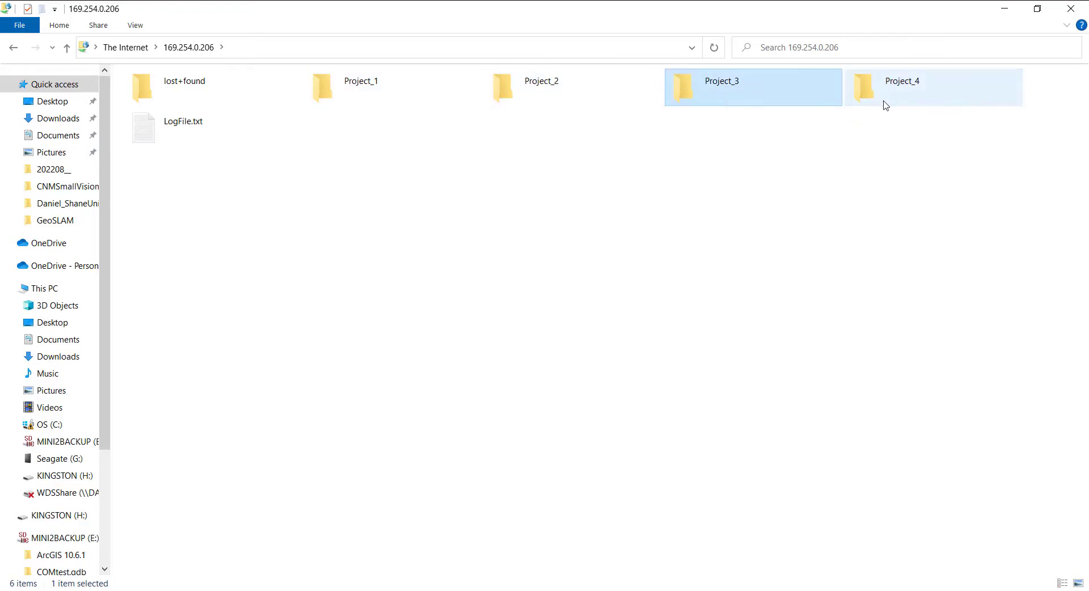
left_click(886, 101)
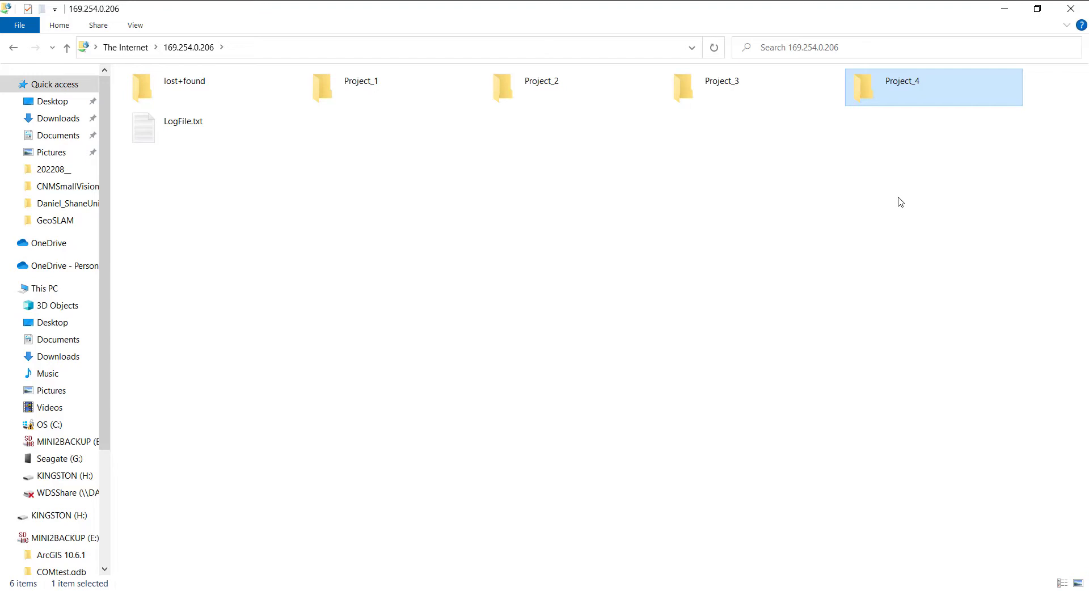
right_click(881, 99)
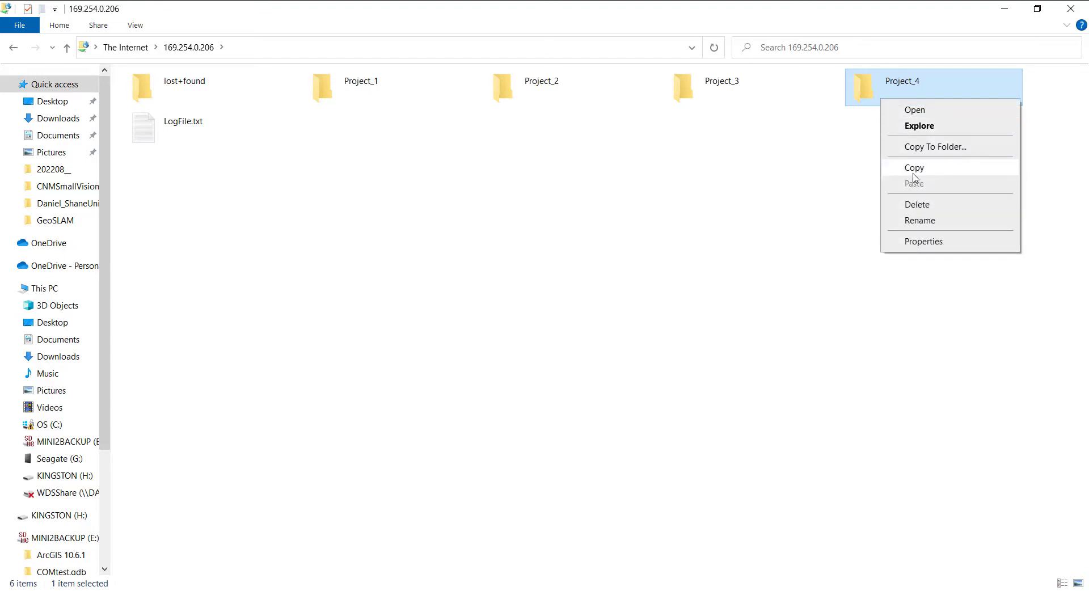
left_click(843, 150)
left_click(883, 95)
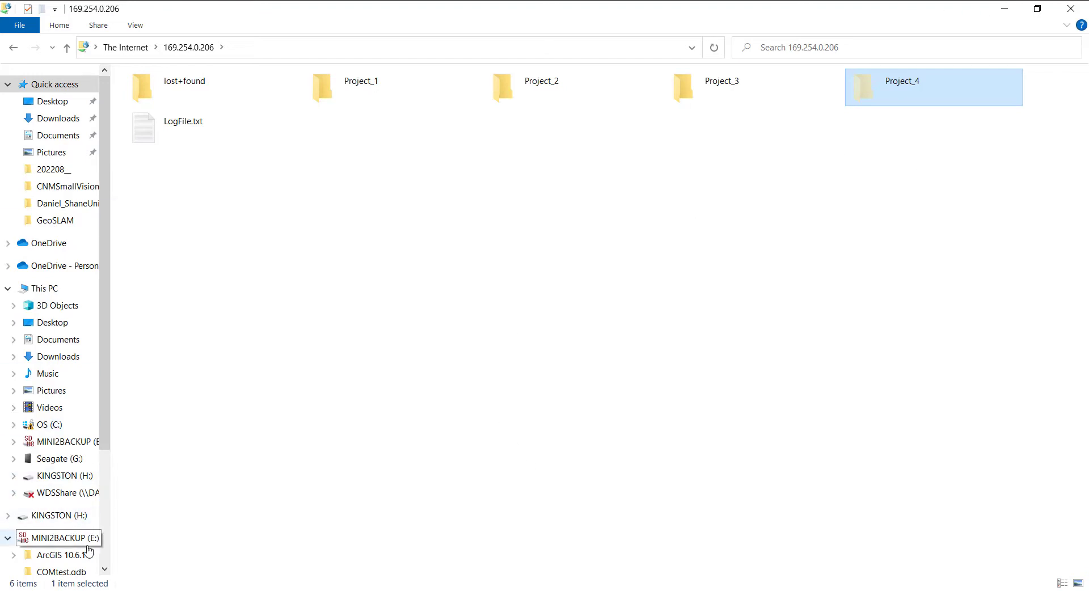
Paste Project_4 into G:\GeoSlamData\VisionCalibration on the Seagate drive.
left_click(39, 461)
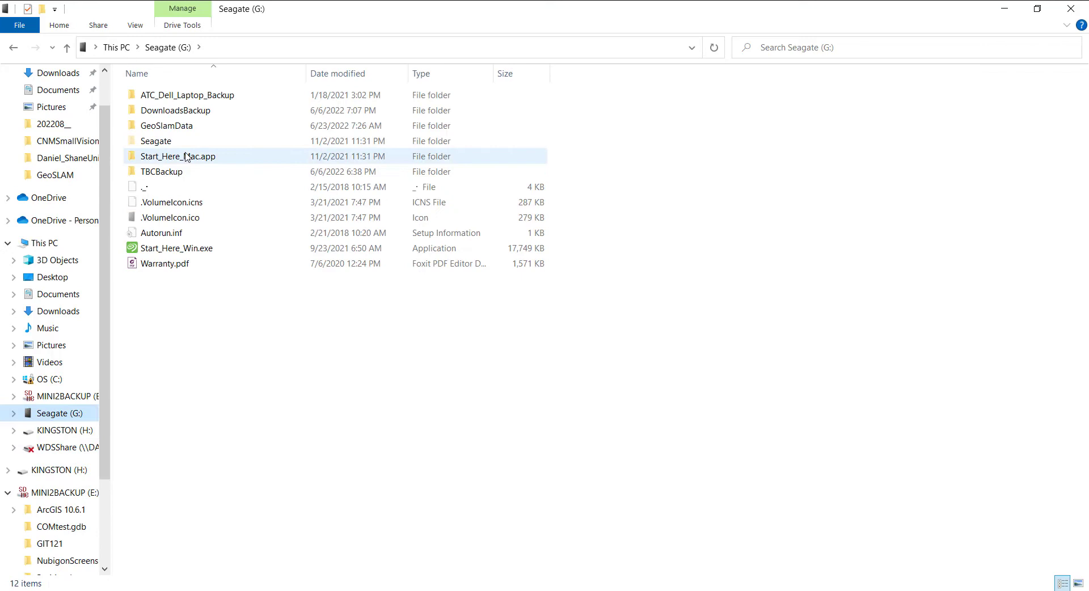
double_click(202, 127)
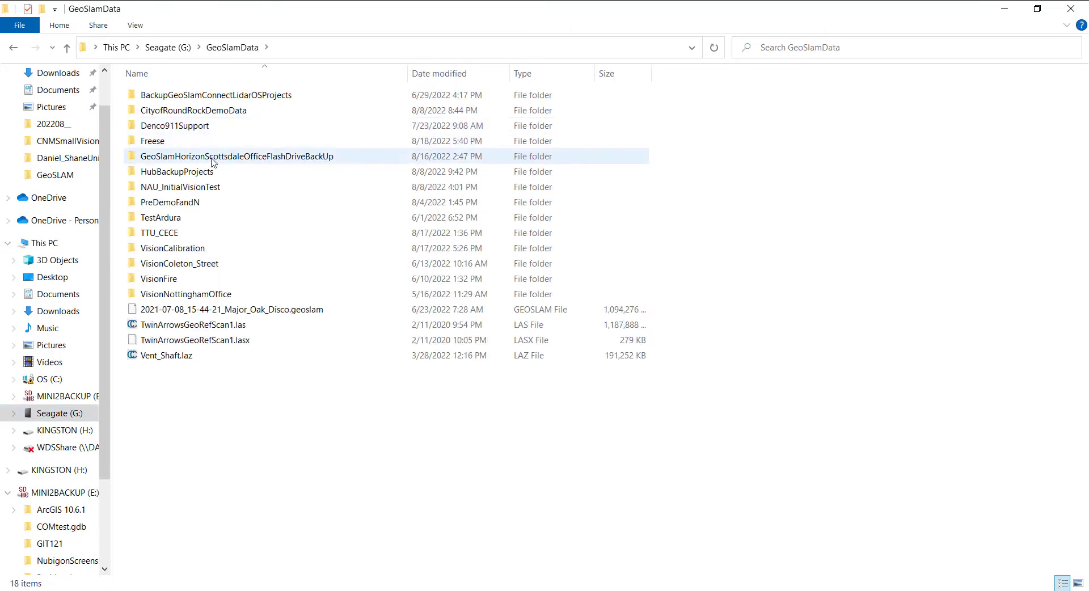
double_click(209, 250)
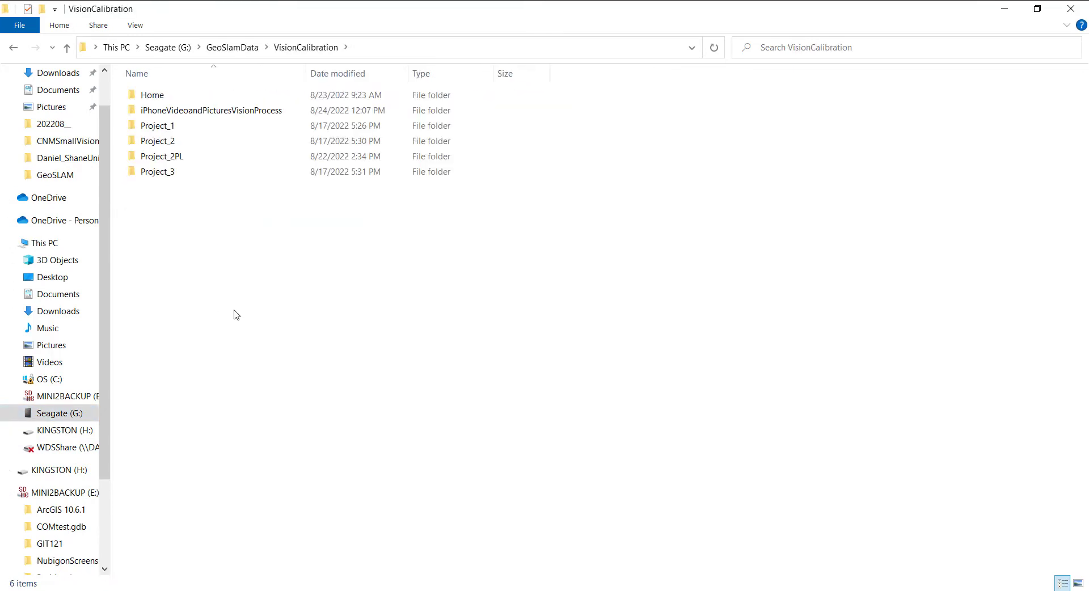
right_click(234, 314)
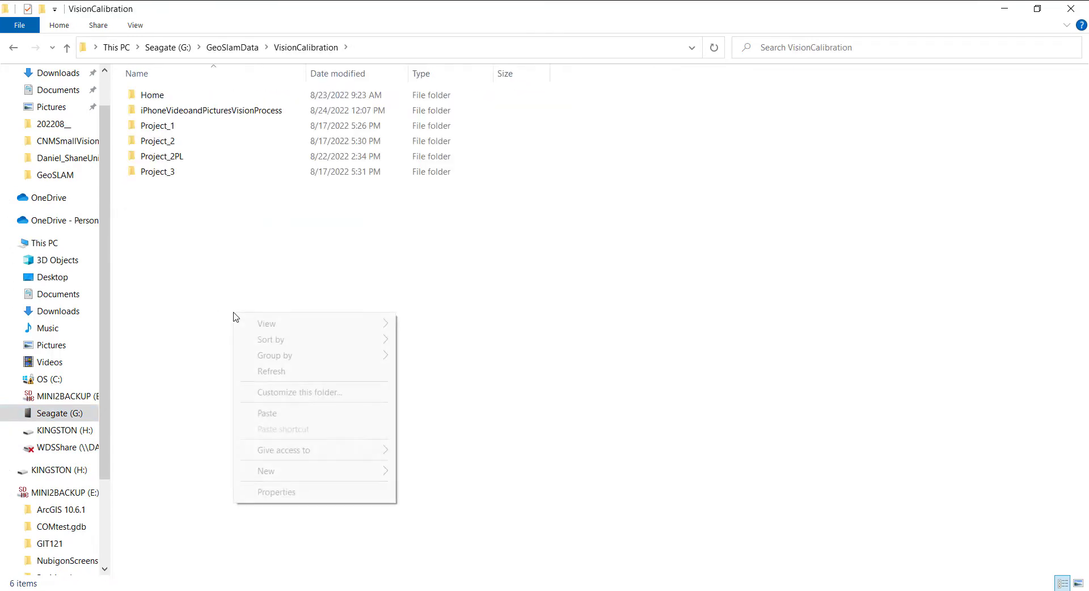
left_click(290, 415)
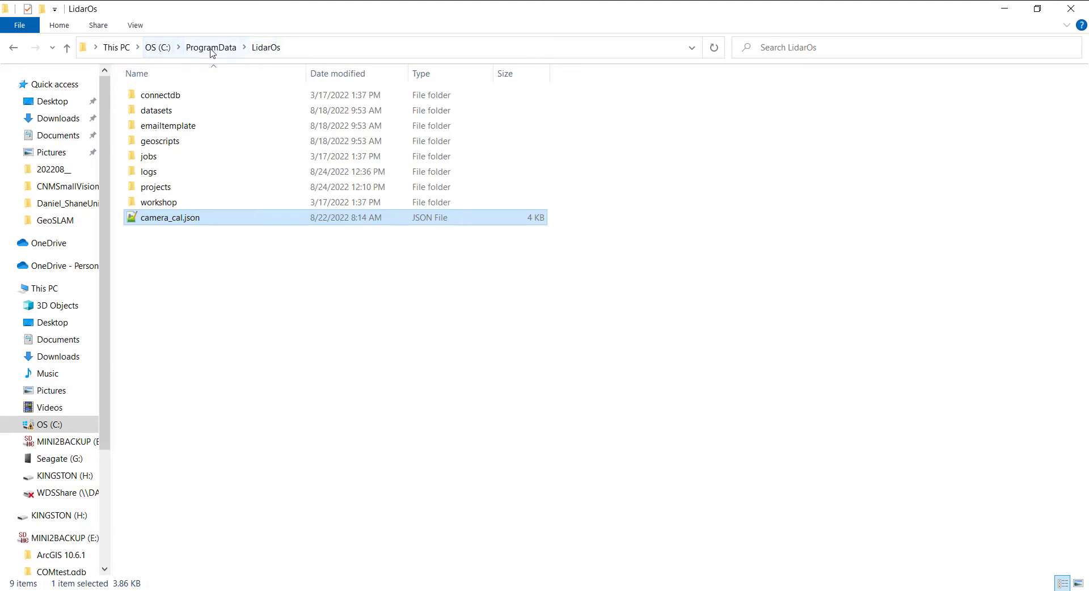
Copy camera_cal.json from LidarOs and paste it into VisionCalibration\Project_4.
right_click(203, 218)
left_click(244, 437)
key("alt+Tab")
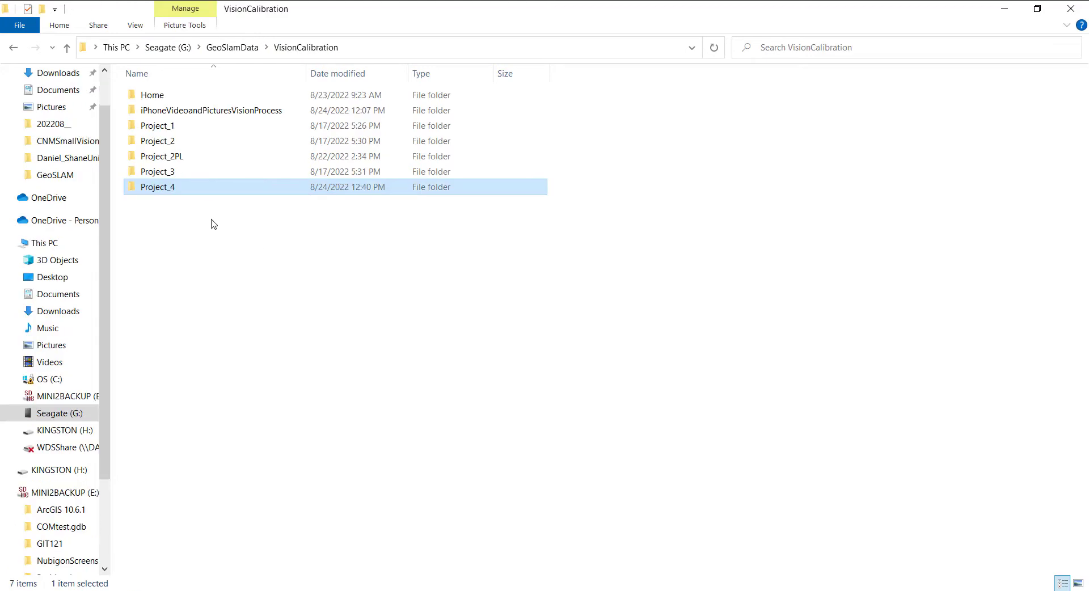
double_click(179, 193)
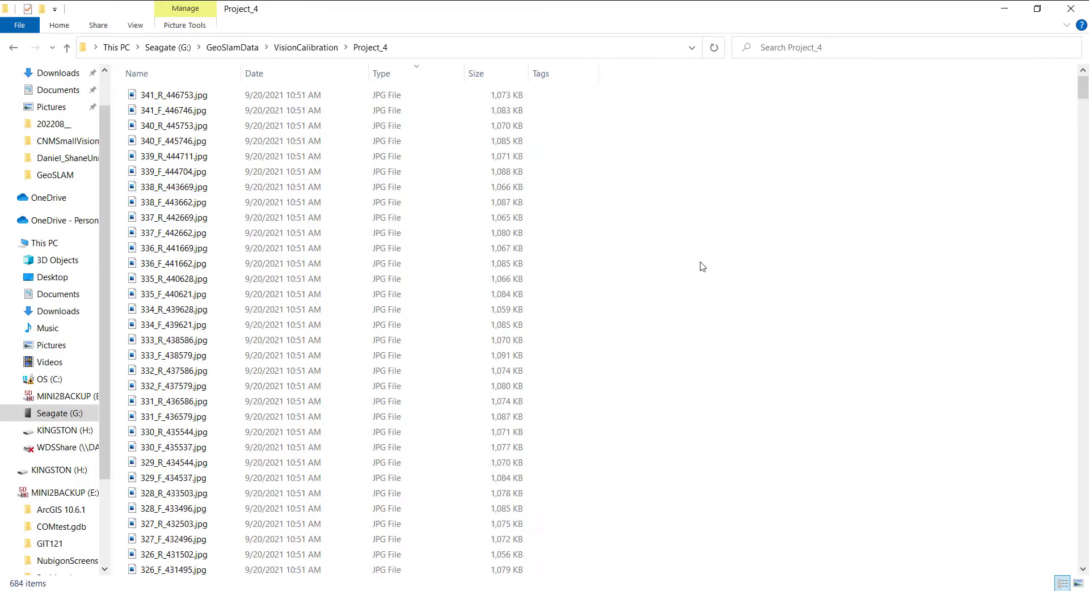
right_click(744, 254)
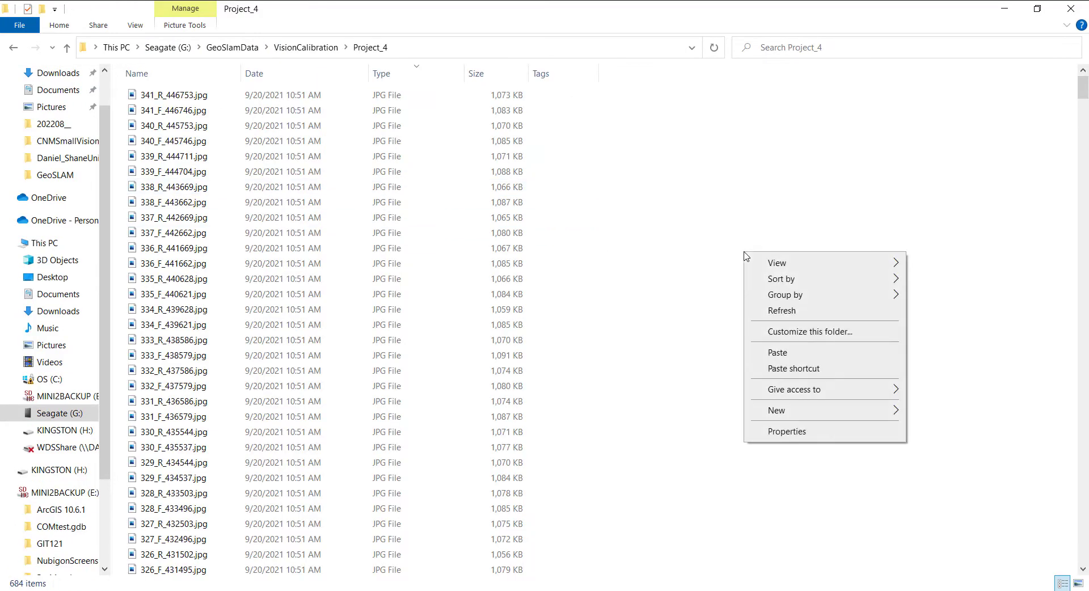
left_click(777, 353)
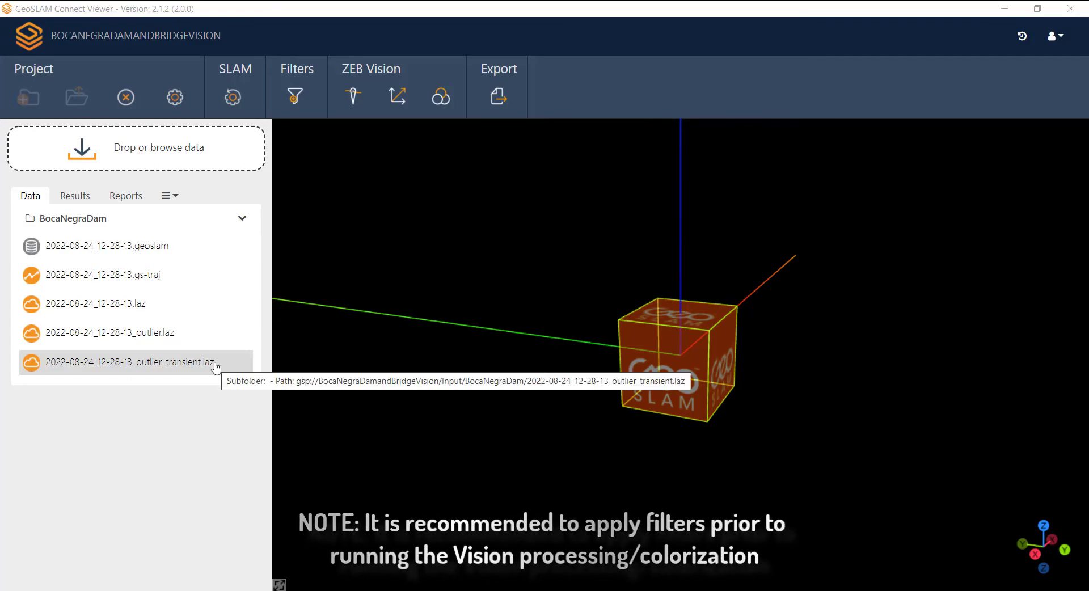
Load 2022-08-24_12-28-13_outlier_transient.laz and orbit to a low oblique view of the dam.
double_click(215, 366)
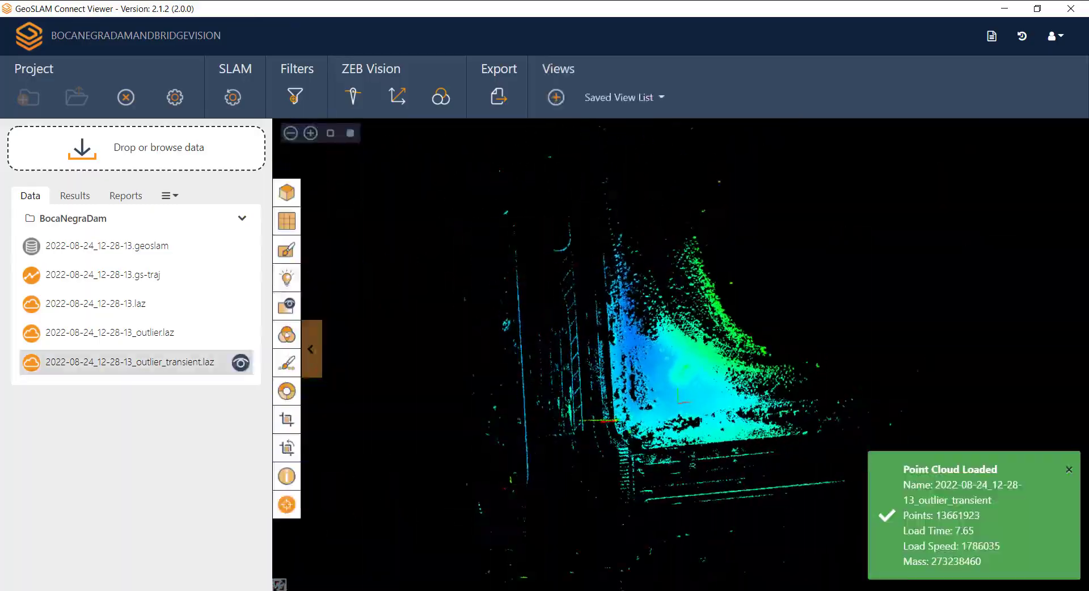
scroll(683, 375, "up", 5)
left_click_drag(683, 374, 694, 319)
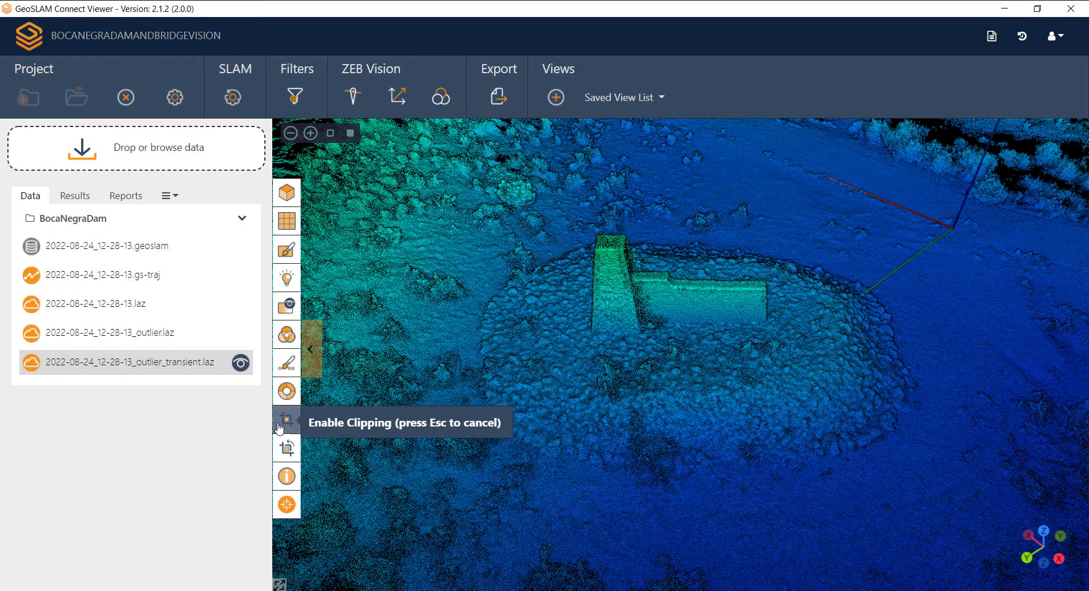
left_click(287, 419)
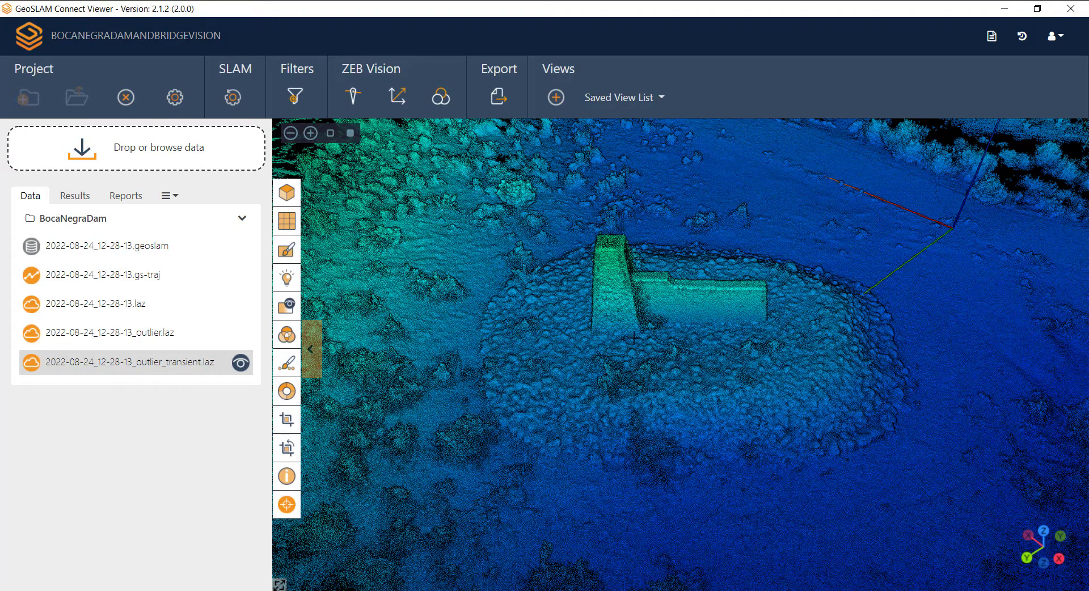
Show the 2022-08-24_12-28-13.gs-traj path, view it from above, then hide it.
left_click(190, 278)
scroll(615, 371, "down", 5)
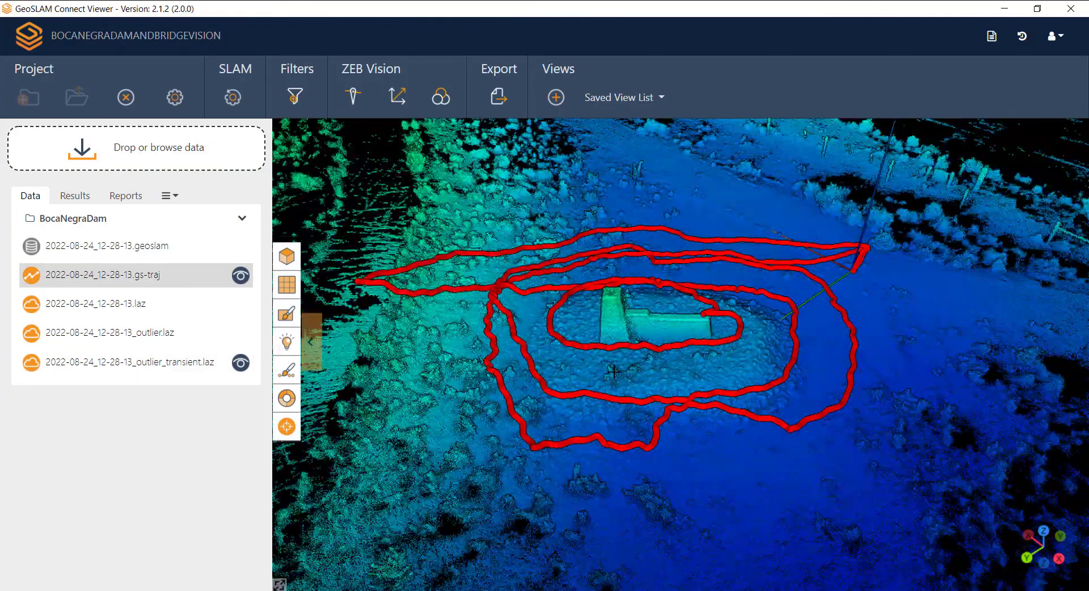
left_click_drag(710, 388, 649, 414)
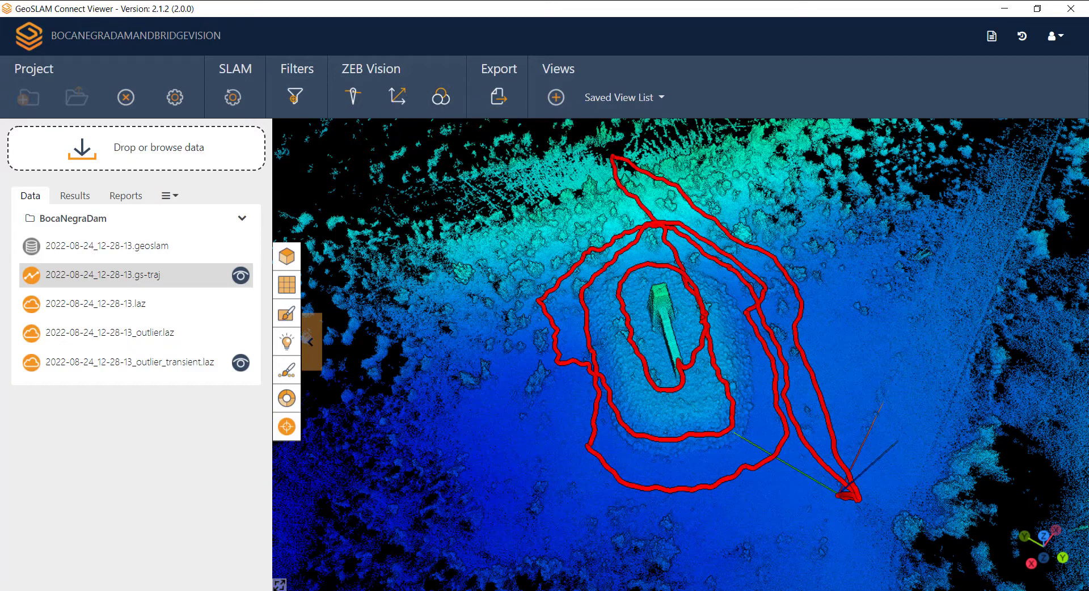
left_click(241, 275)
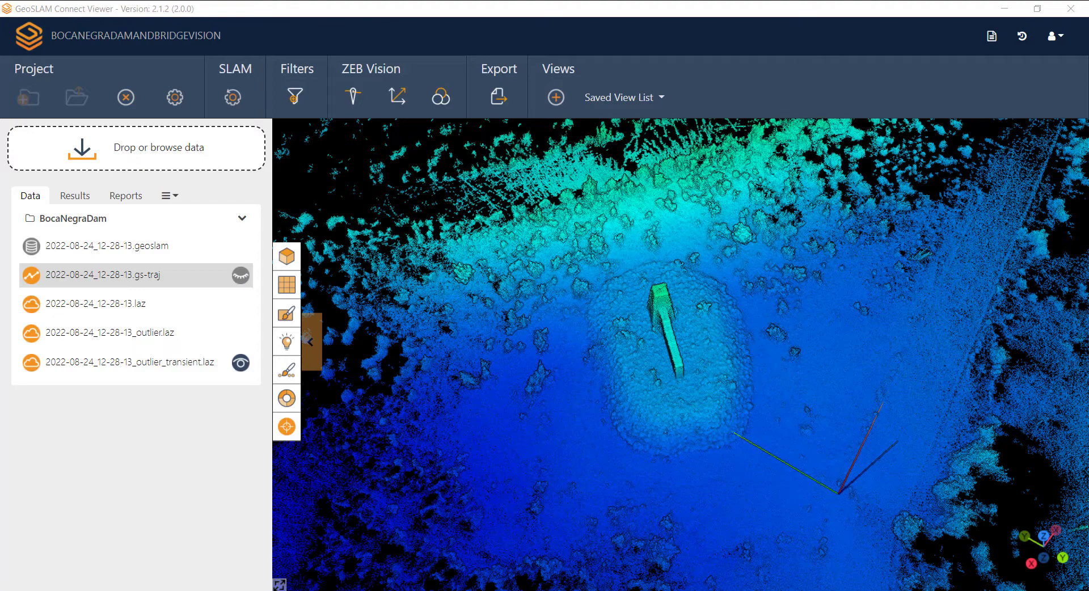
In ZEB Vision stitch, pick the 2022-08-24_12-28-13.geoslam dataset from the project.
left_click(352, 97)
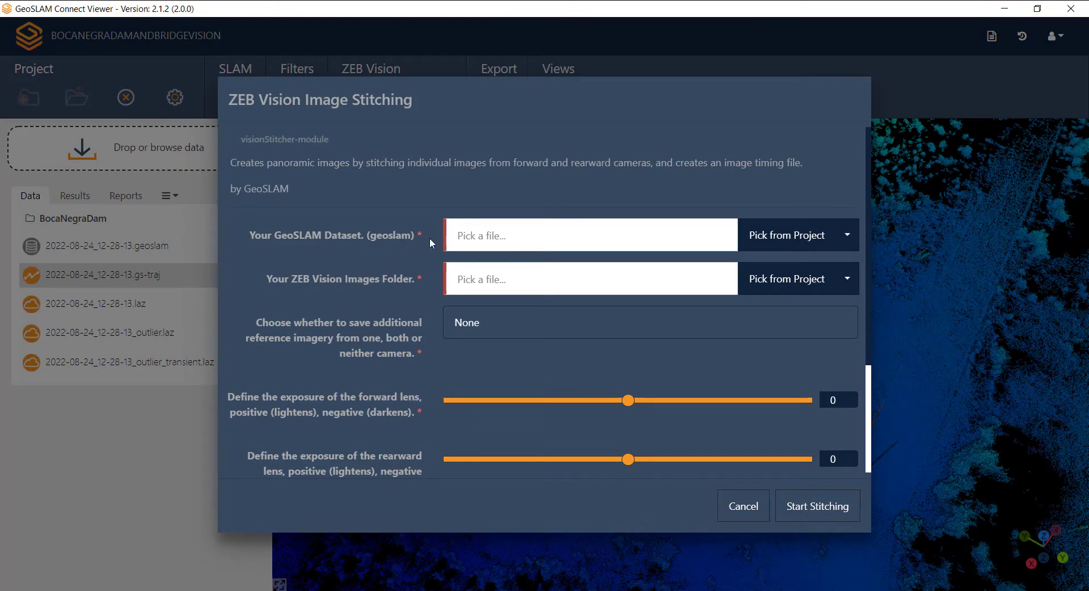
left_click(791, 243)
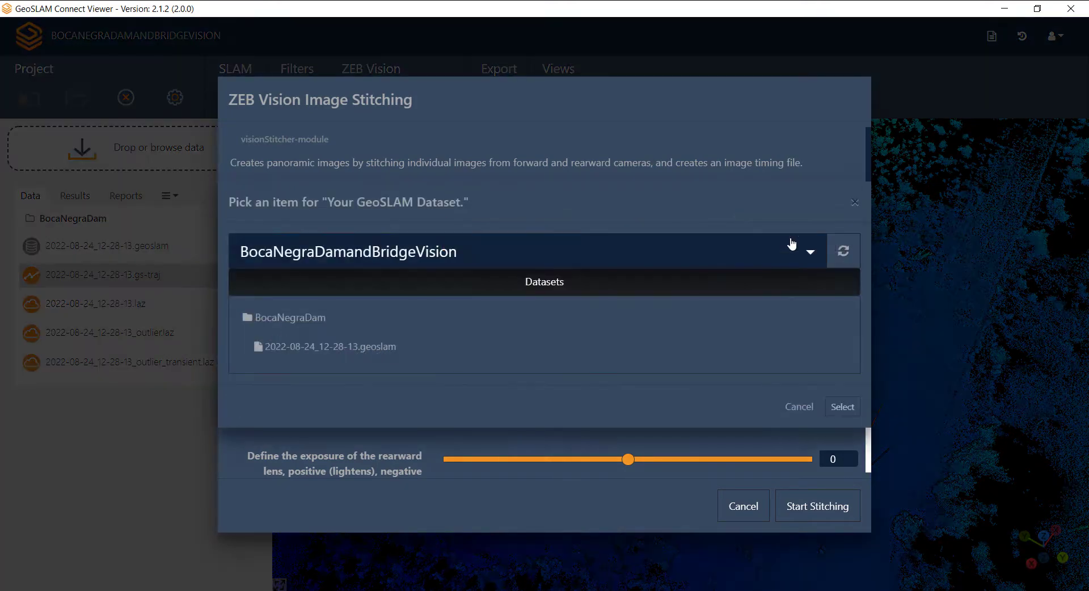
left_click(428, 353)
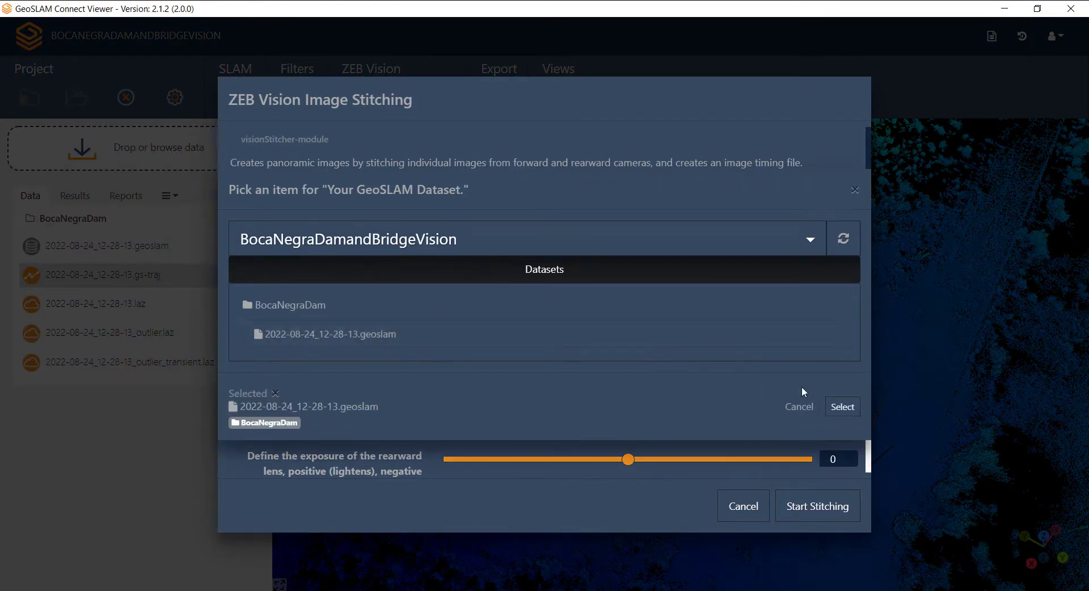
left_click(843, 407)
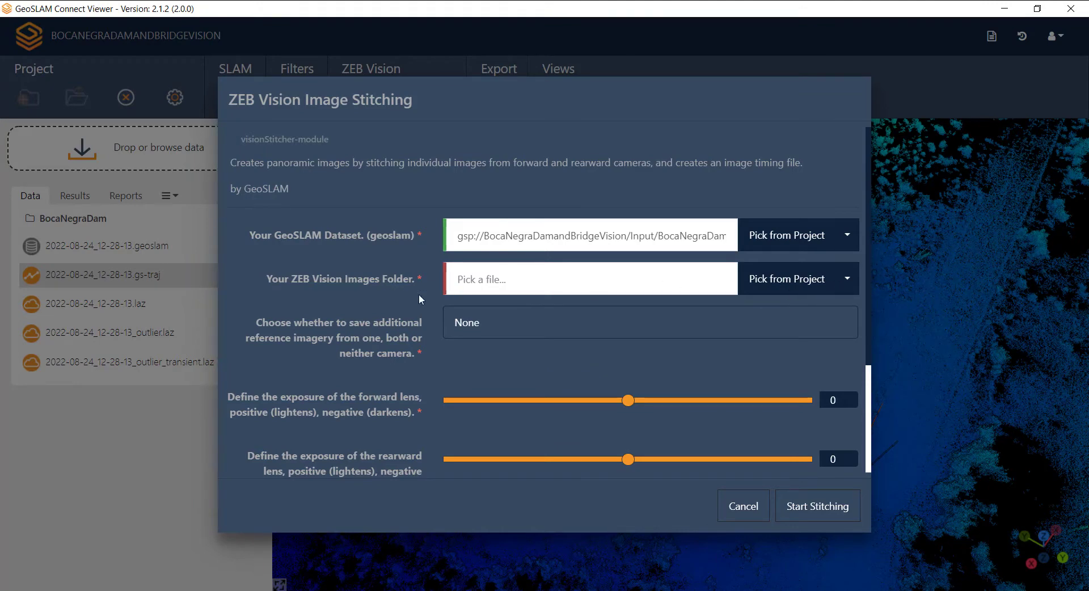
Set the Project_4 folder as the images folder and start stitching.
left_click(847, 283)
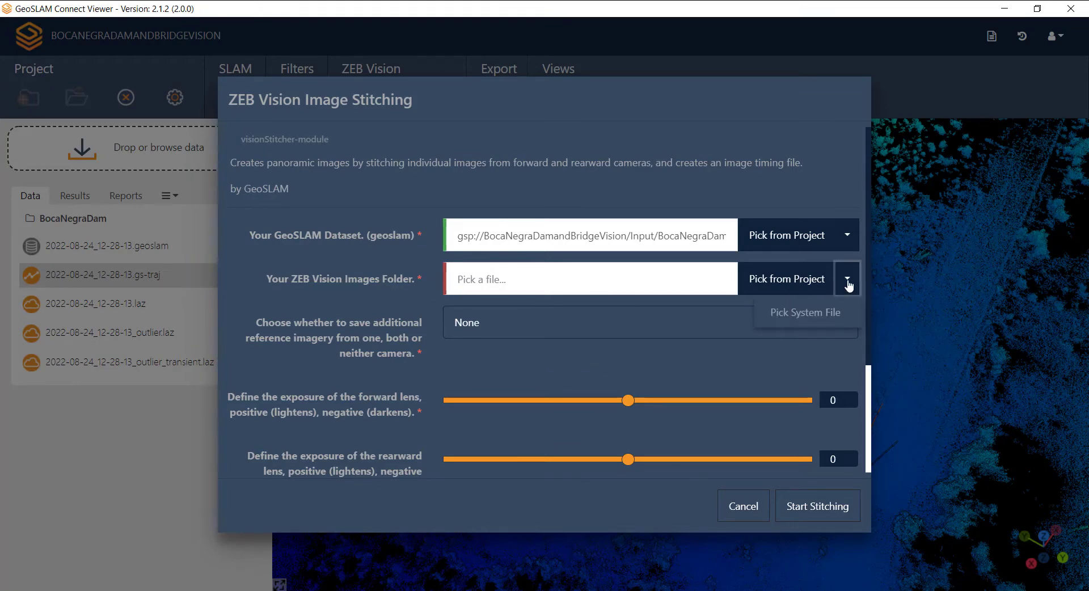
left_click(841, 313)
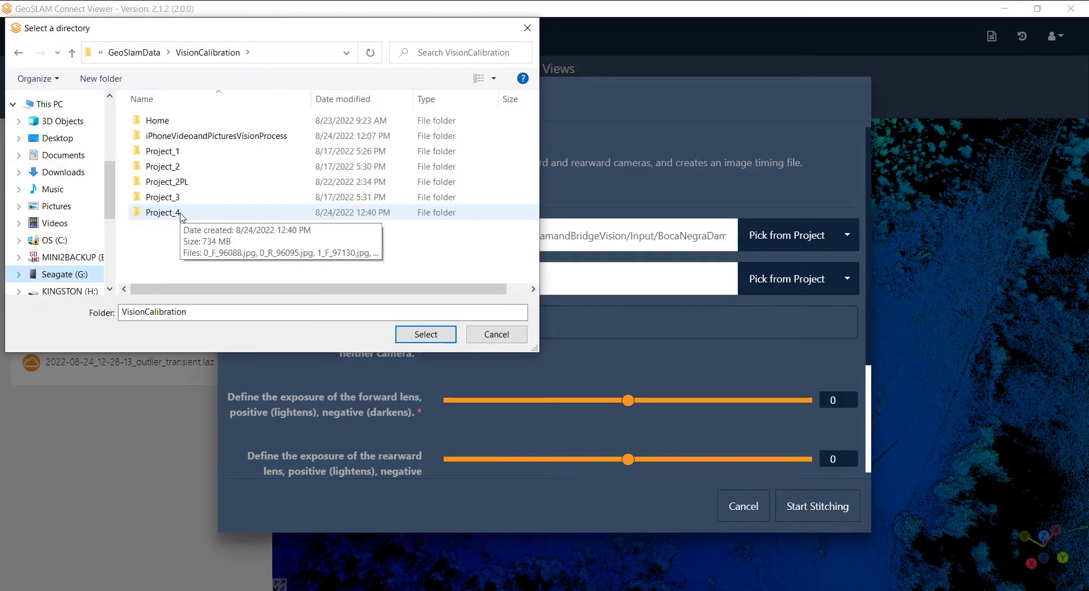
left_click(179, 215)
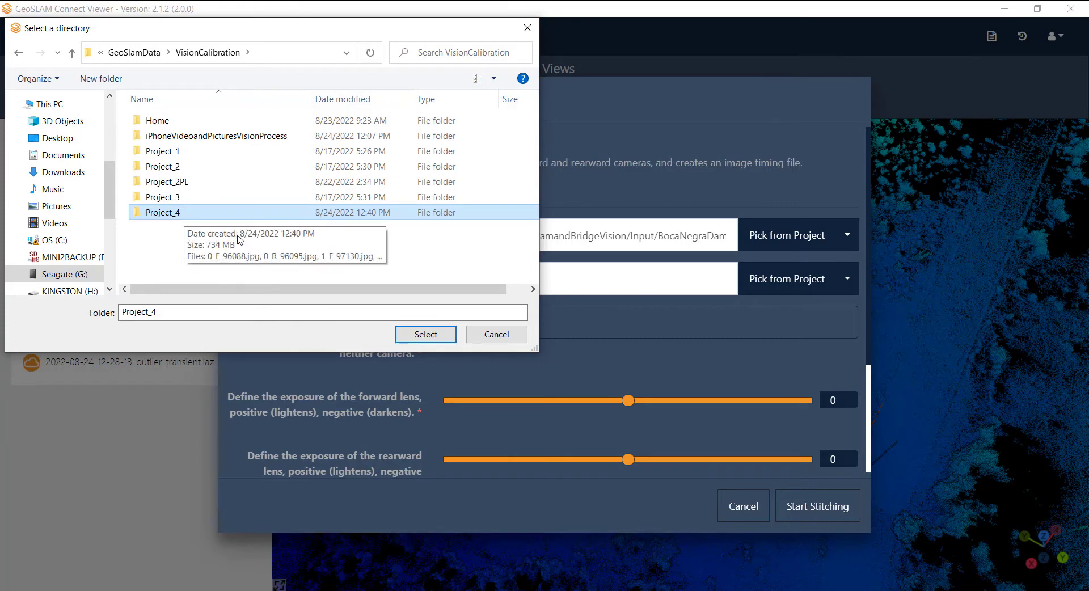
left_click(427, 335)
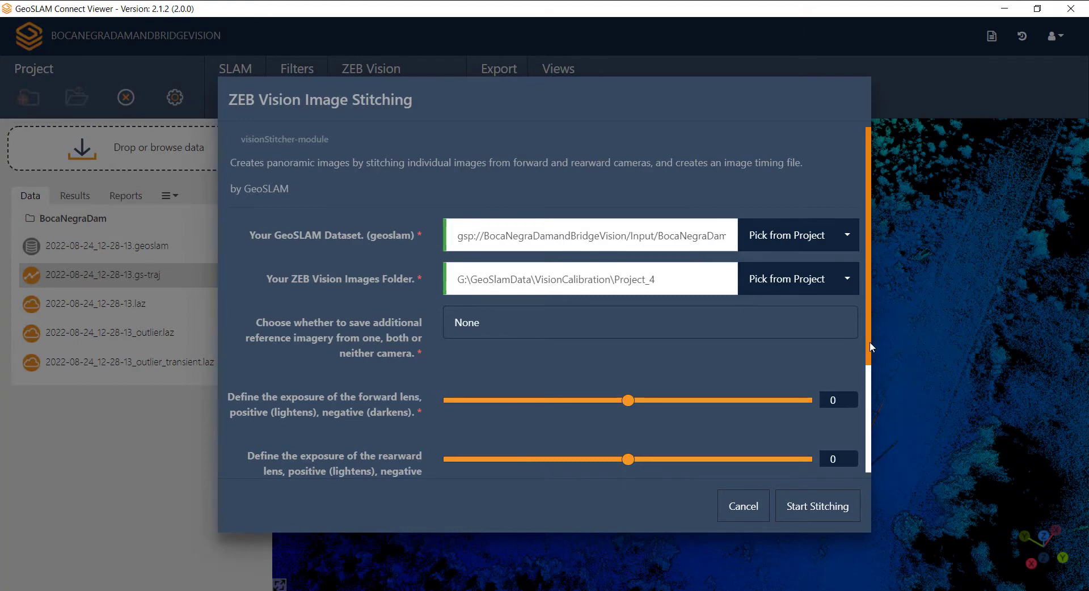
left_click_drag(870, 341, 869, 465)
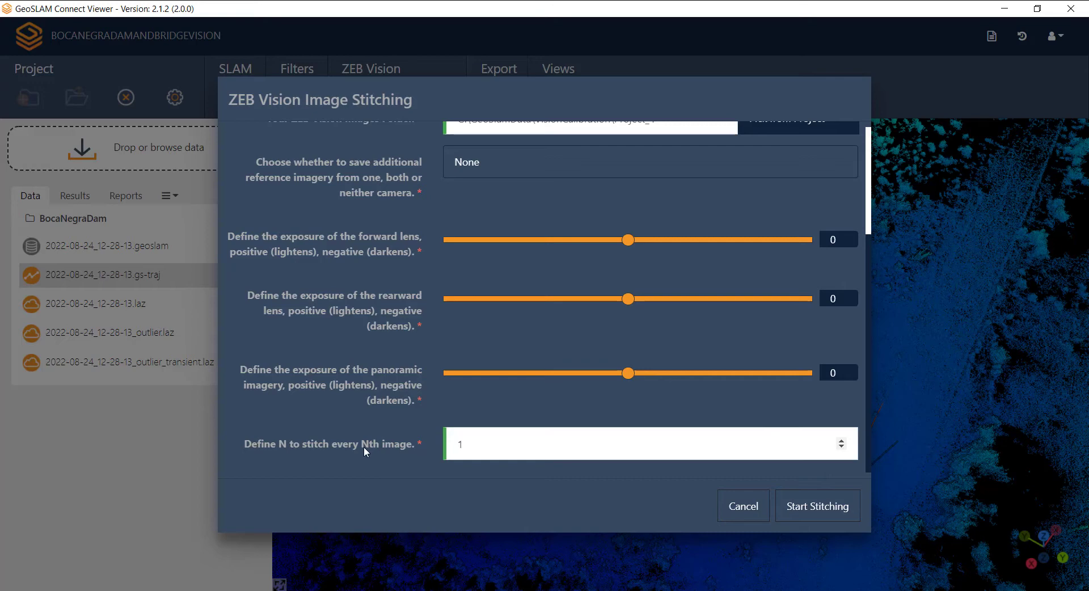
left_click(812, 513)
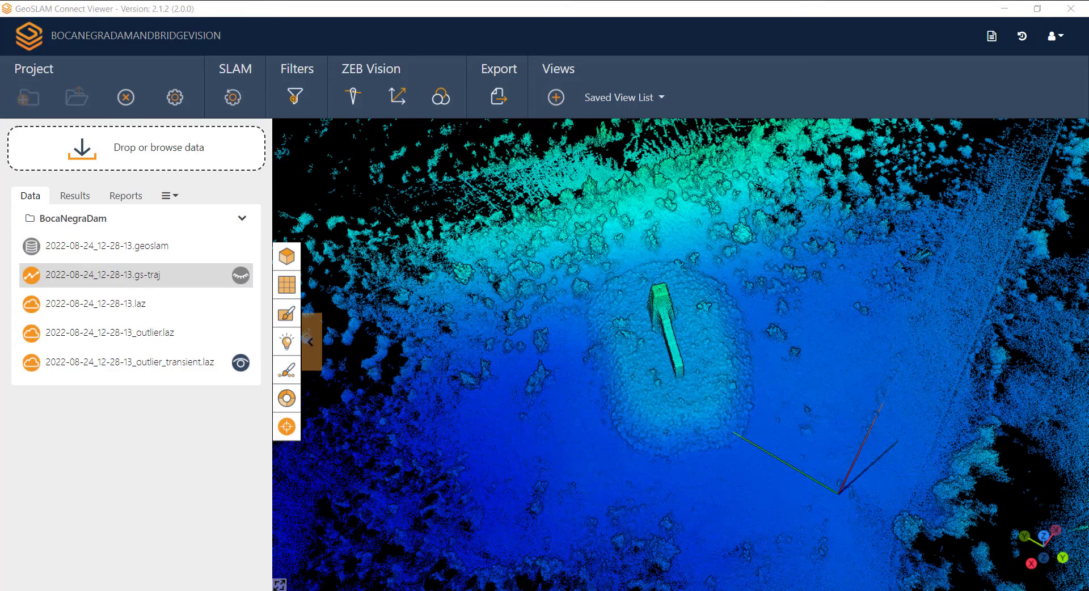
In Calculate ZEB Vision camera positions, pick the 2022-08-24_12-28-13.geoslam dataset.
left_click(397, 96)
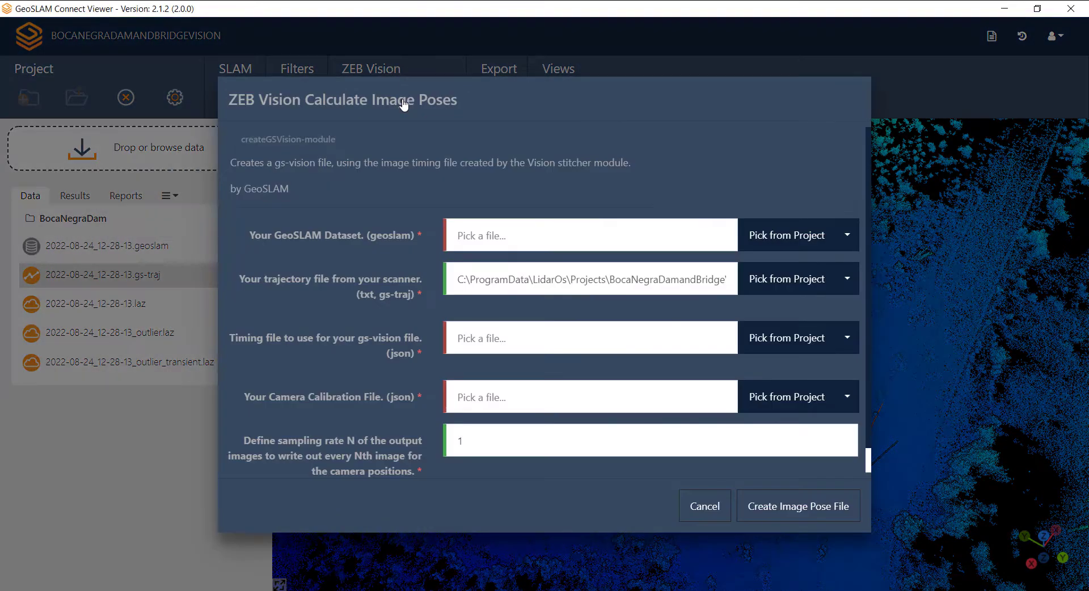
triple_click(484, 134)
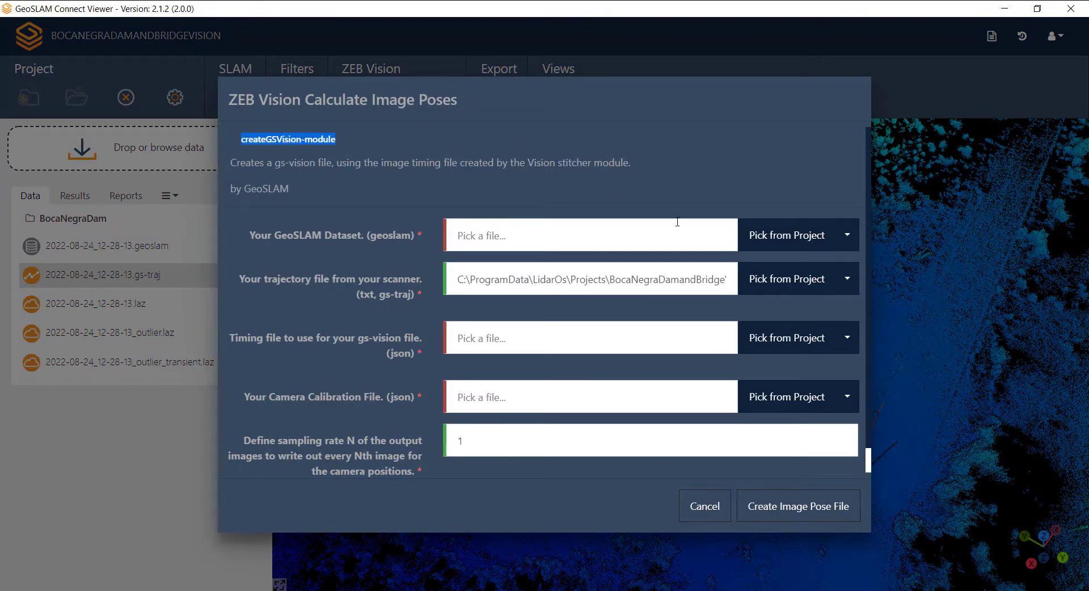
left_click(786, 241)
left_click(527, 343)
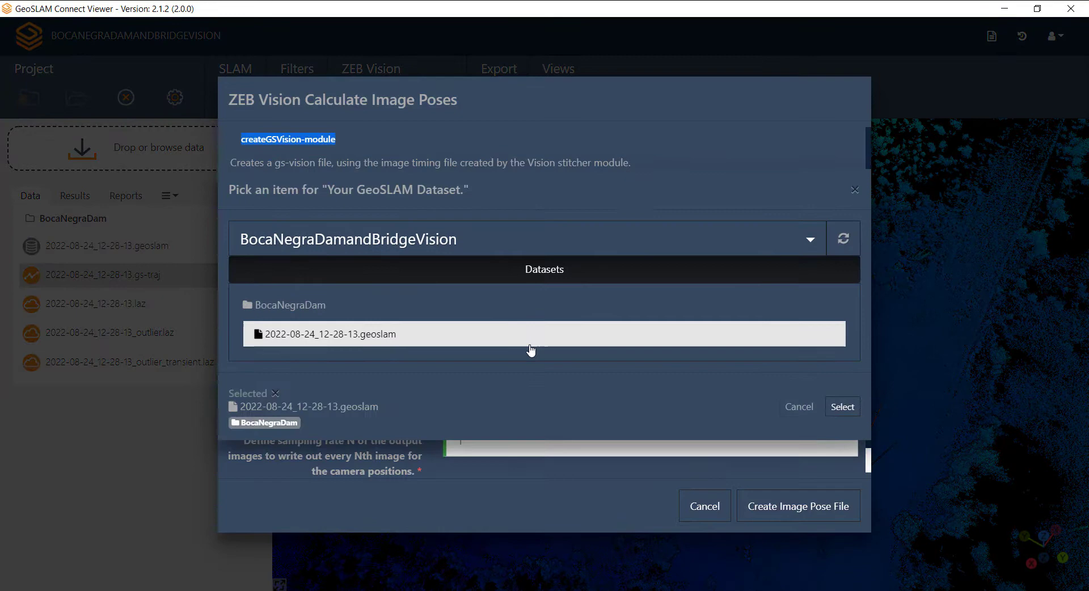
left_click(842, 407)
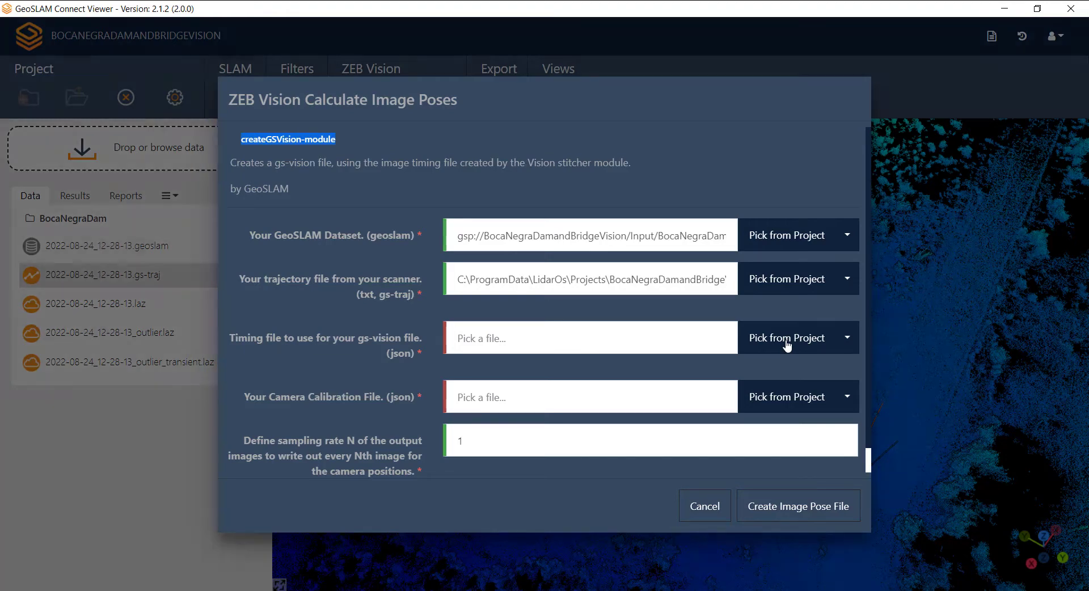
Choose imageTimings.json and camera_cal.json from the project, then create the image pose file.
left_click(787, 343)
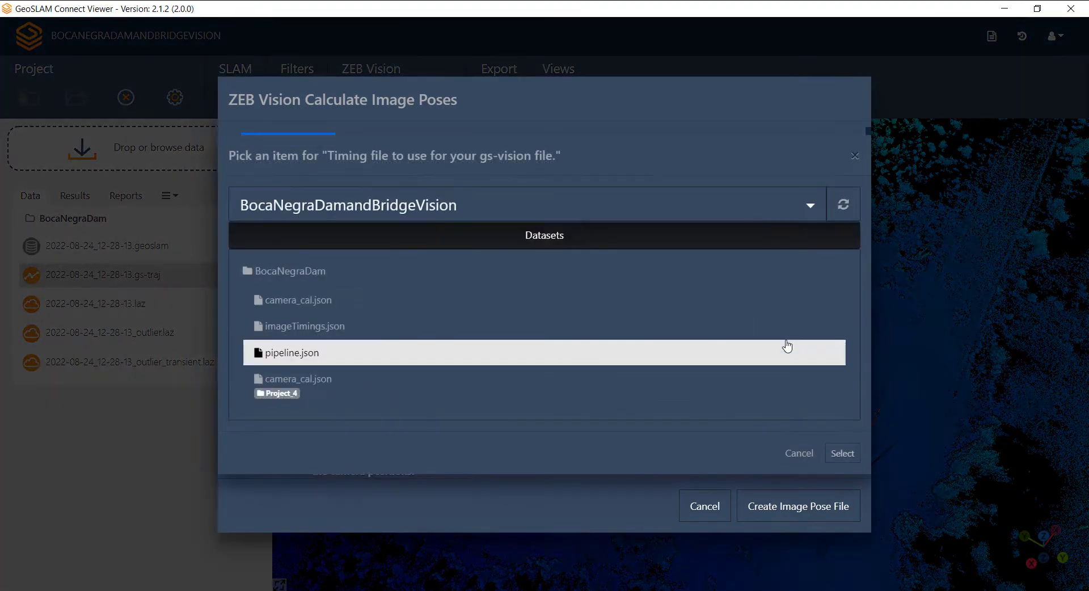
left_click(294, 334)
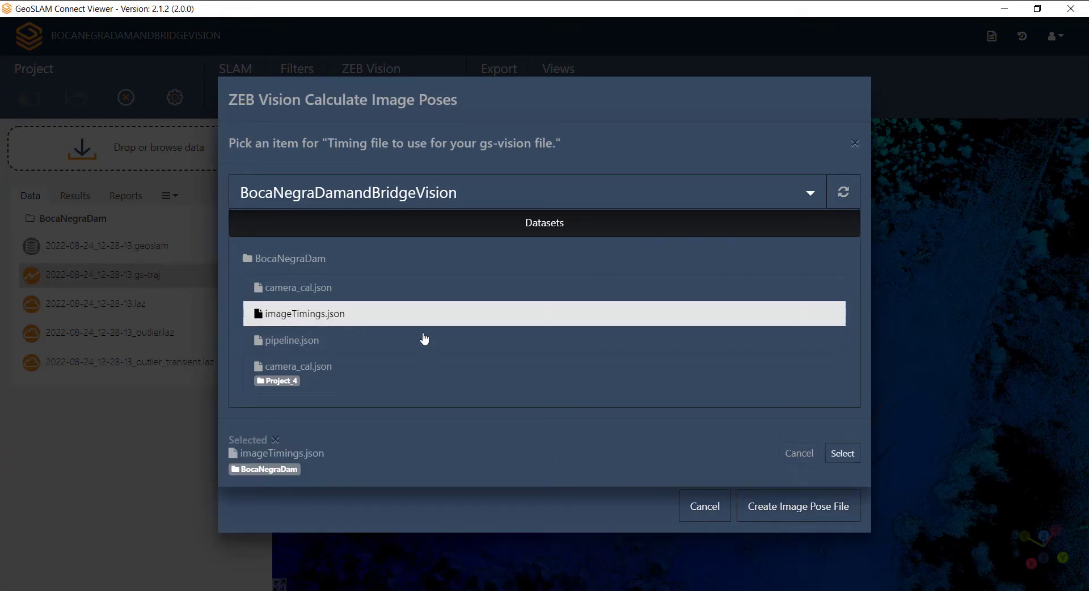
left_click(839, 453)
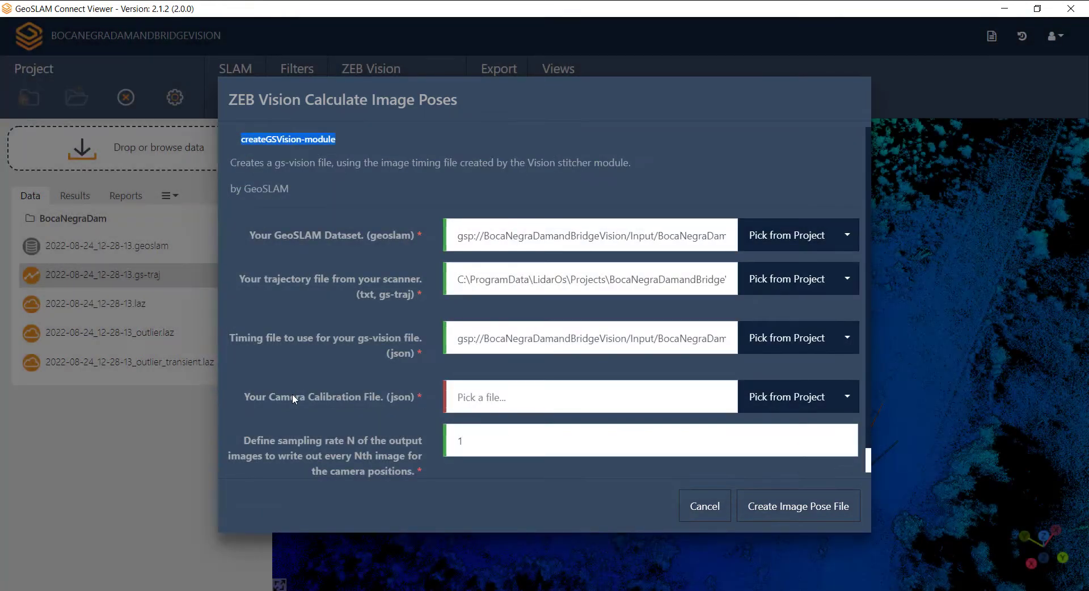
left_click(793, 409)
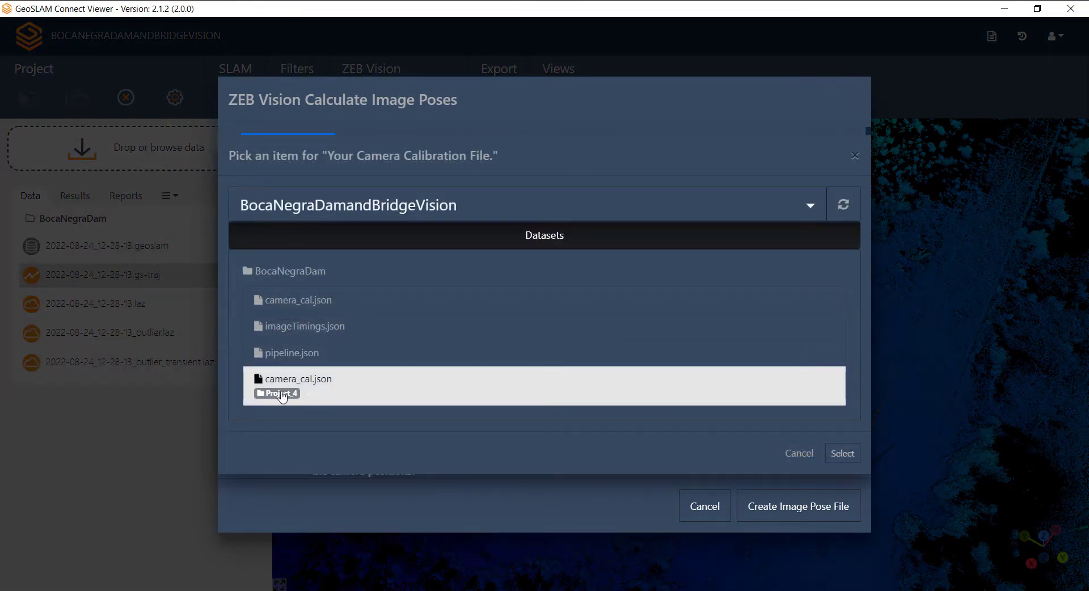
left_click(306, 306)
left_click(844, 457)
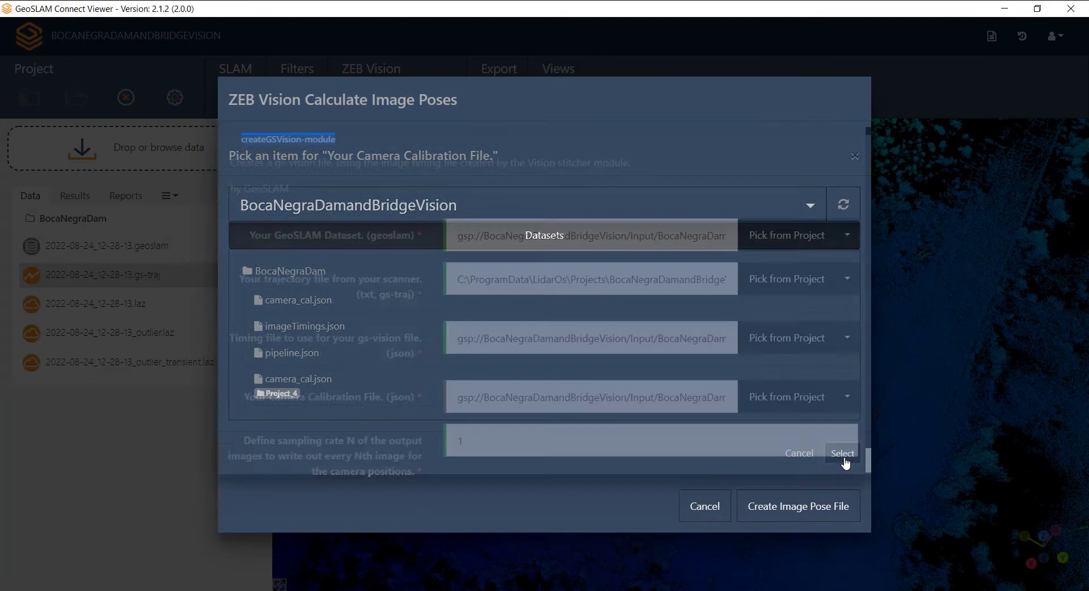
scroll(871, 431, "down", 1)
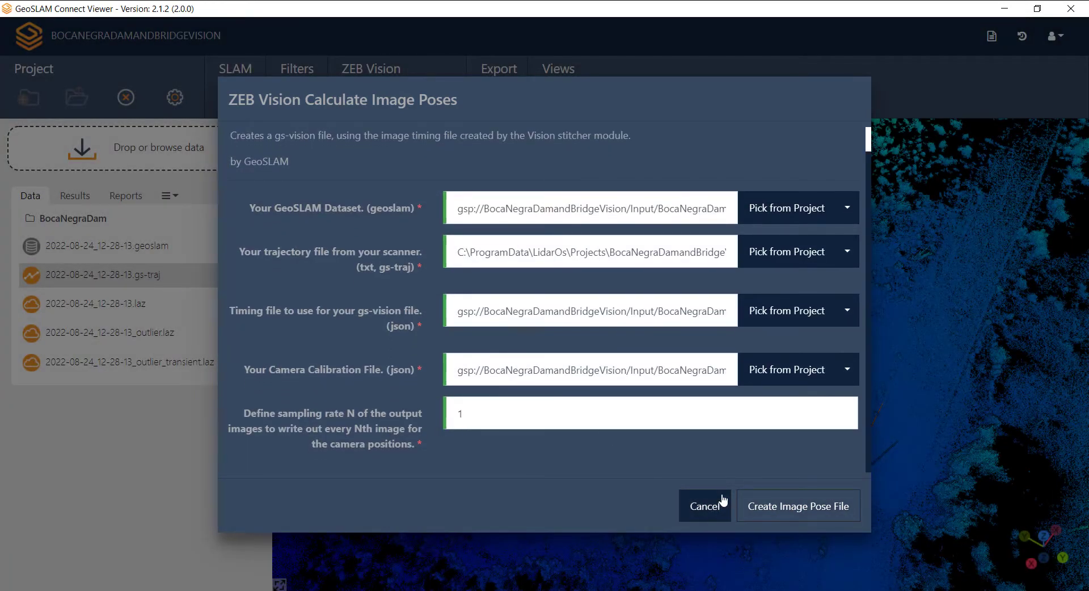
left_click(799, 506)
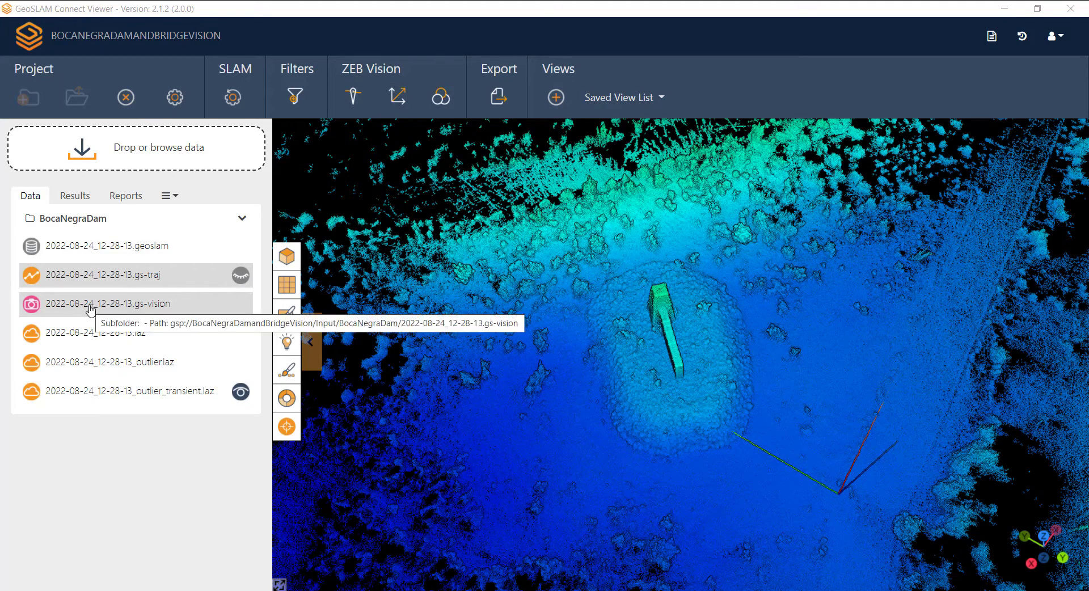
Enter panorama view at a camera position, hide outlier_transient.laz, and hop between panoramas to the BOCA NEGRA DAM sign.
left_click(139, 313)
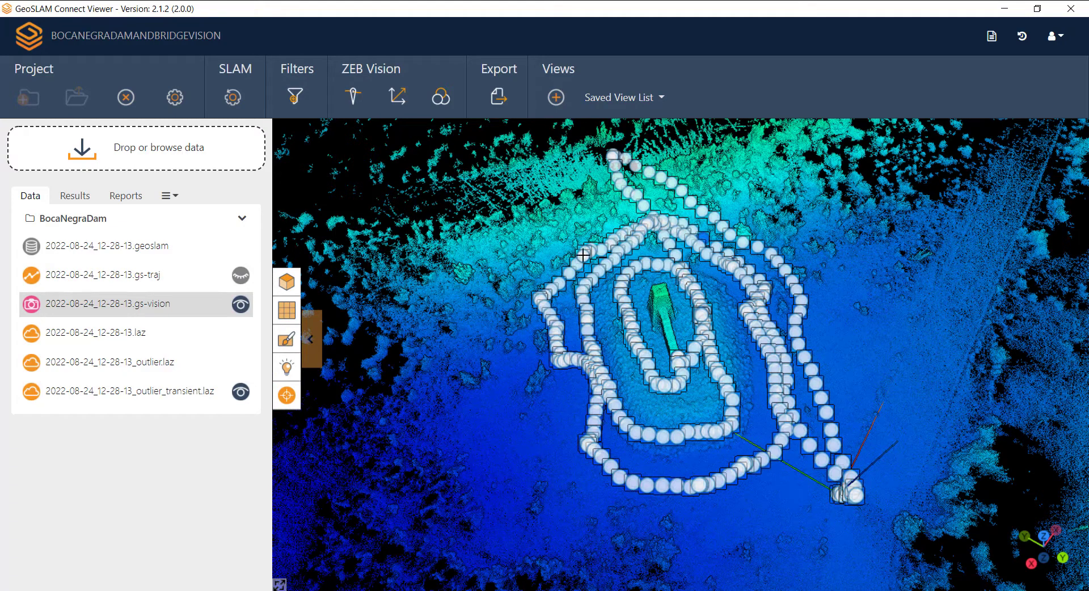
left_click(727, 388)
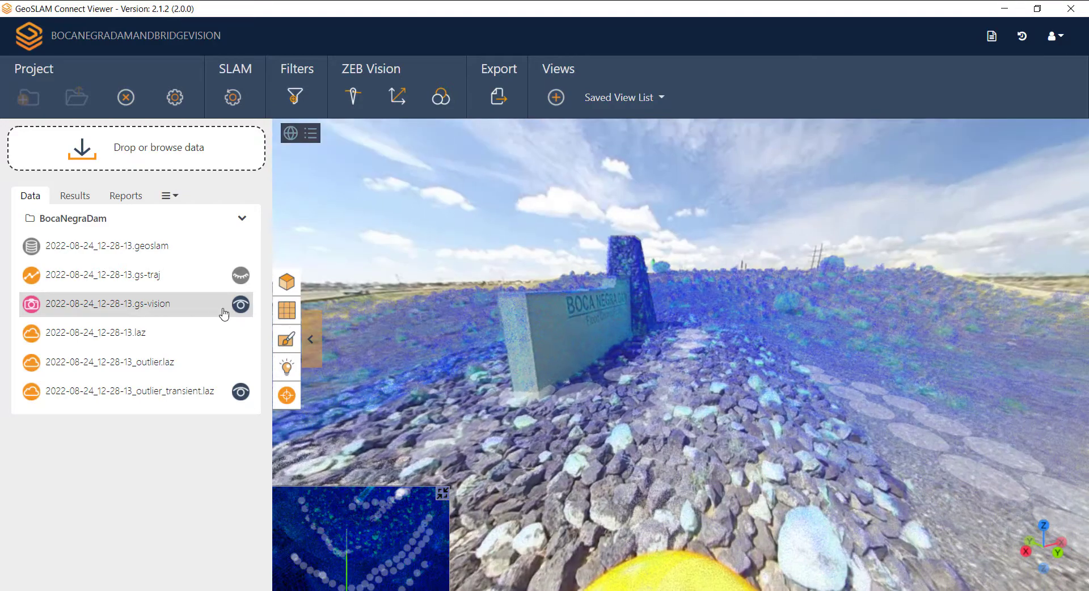
left_click(243, 394)
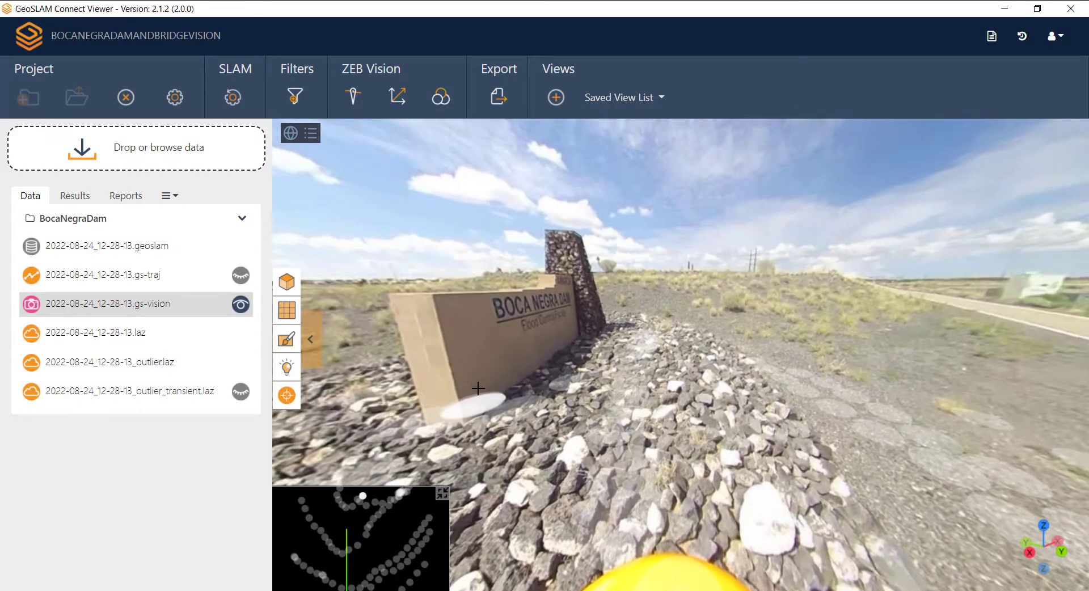
left_click(444, 414)
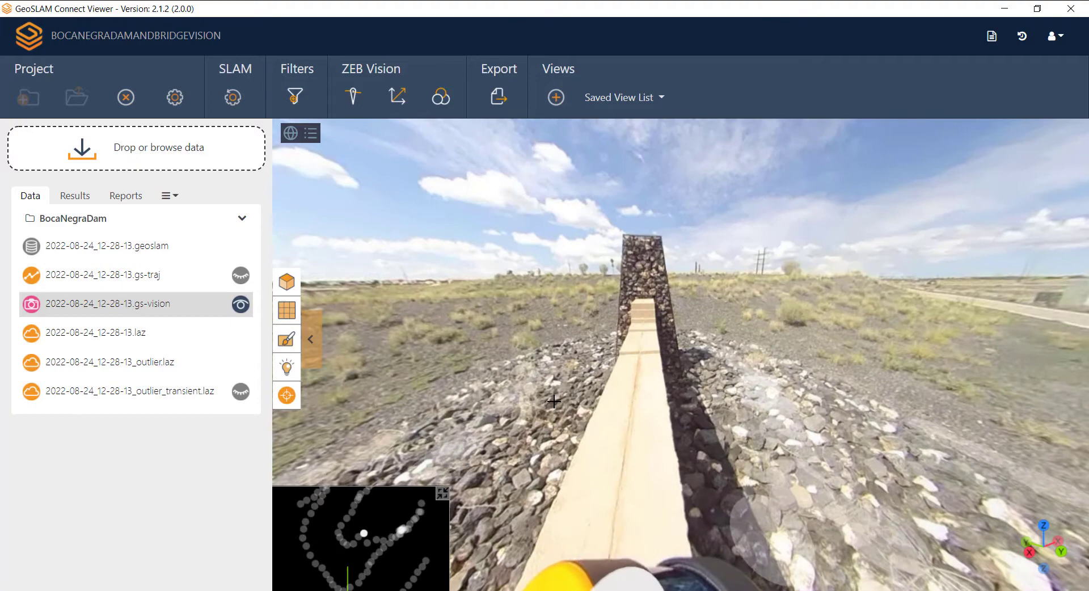
left_click(775, 404)
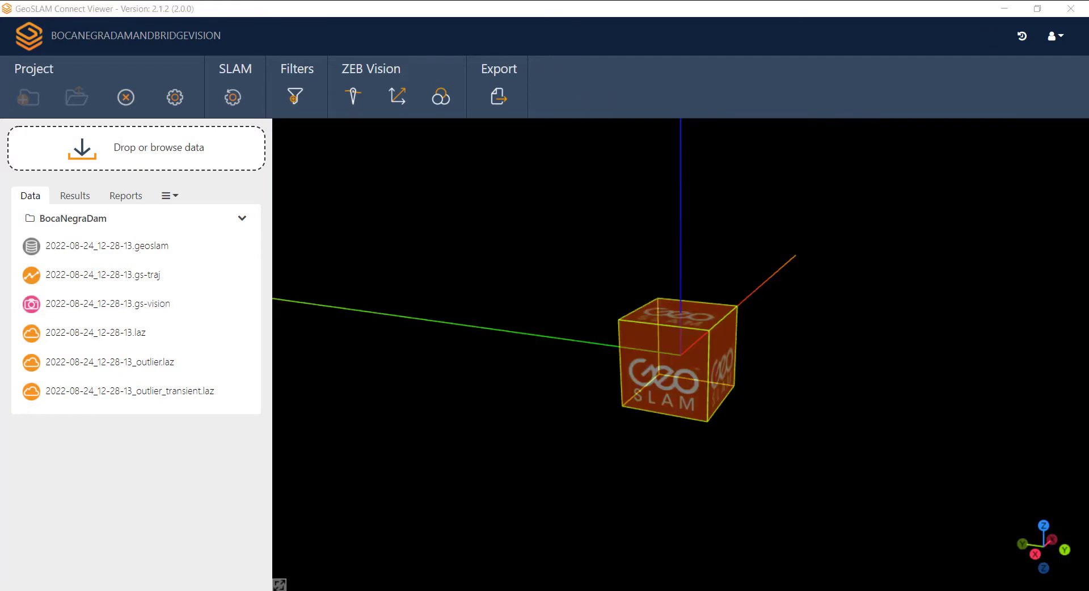
In Colourise Point Cloud, pick outlier_transient.laz from the project as the LAZ input.
left_click(441, 98)
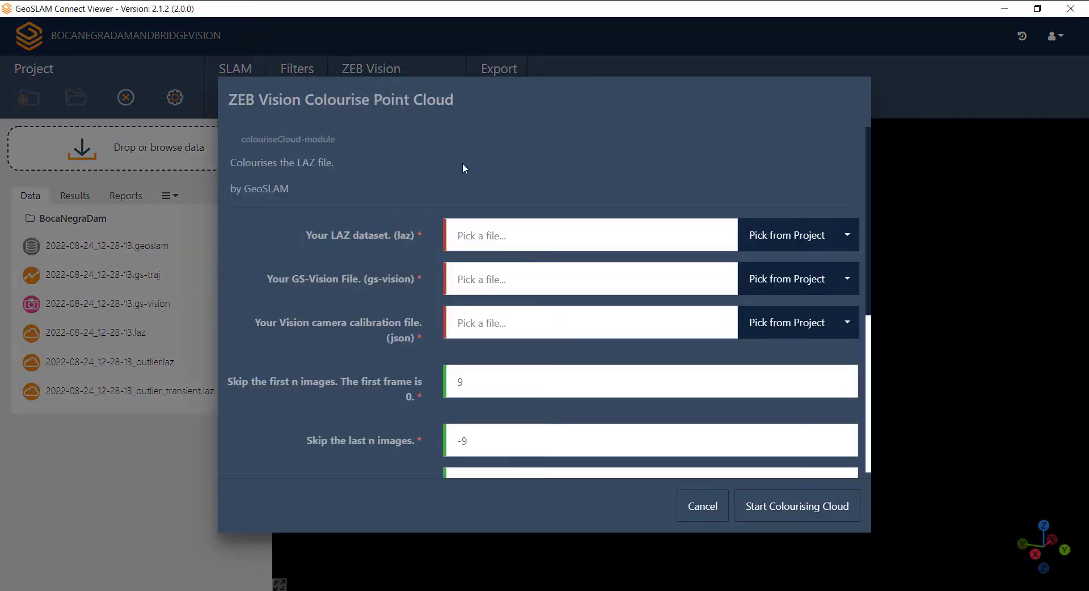
left_click(790, 248)
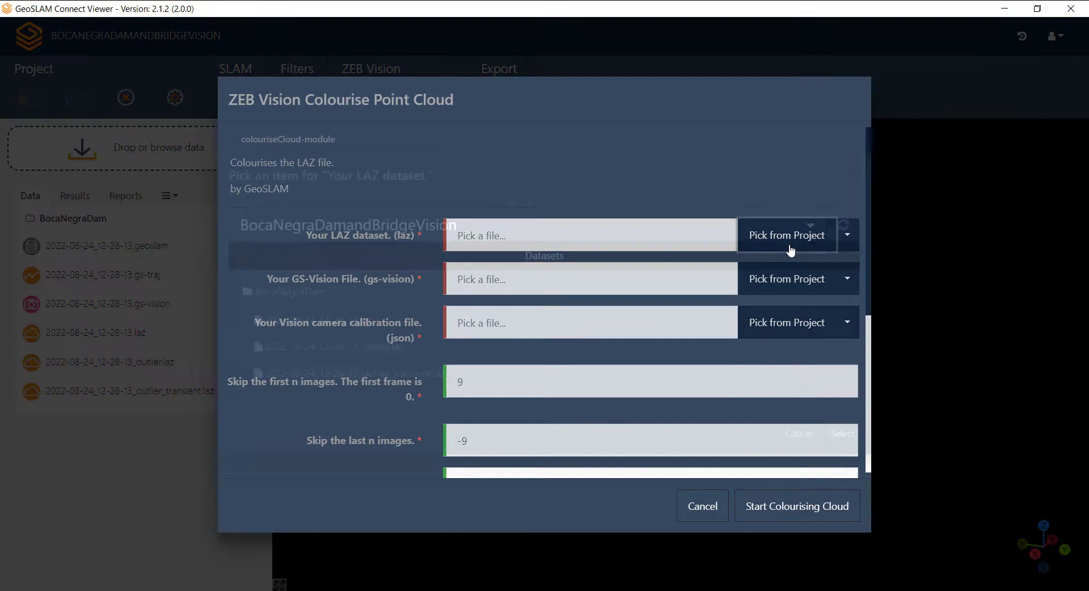
left_click(366, 379)
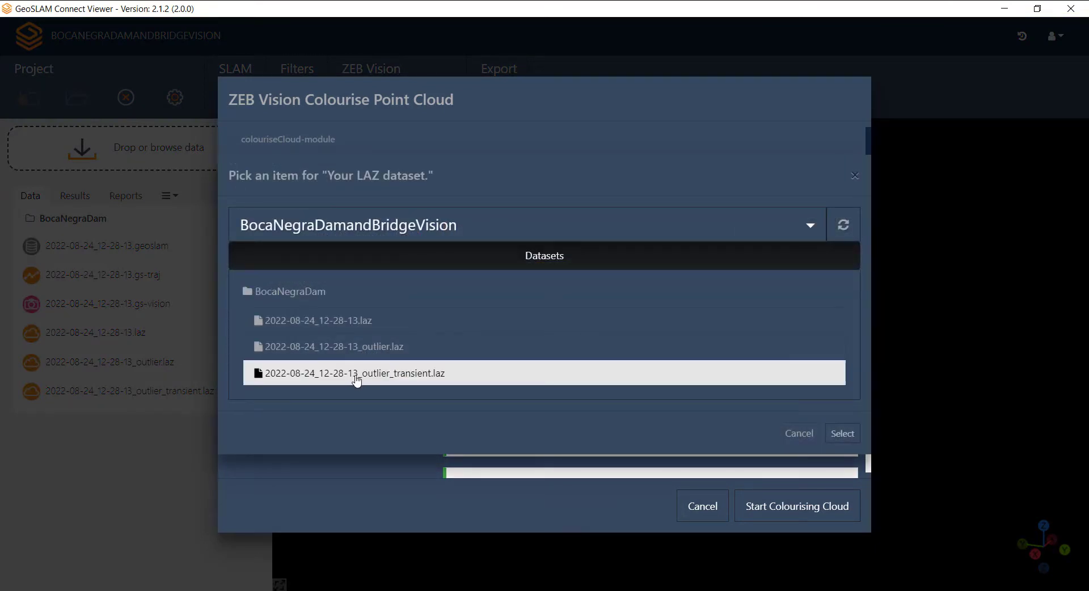
left_click(387, 379)
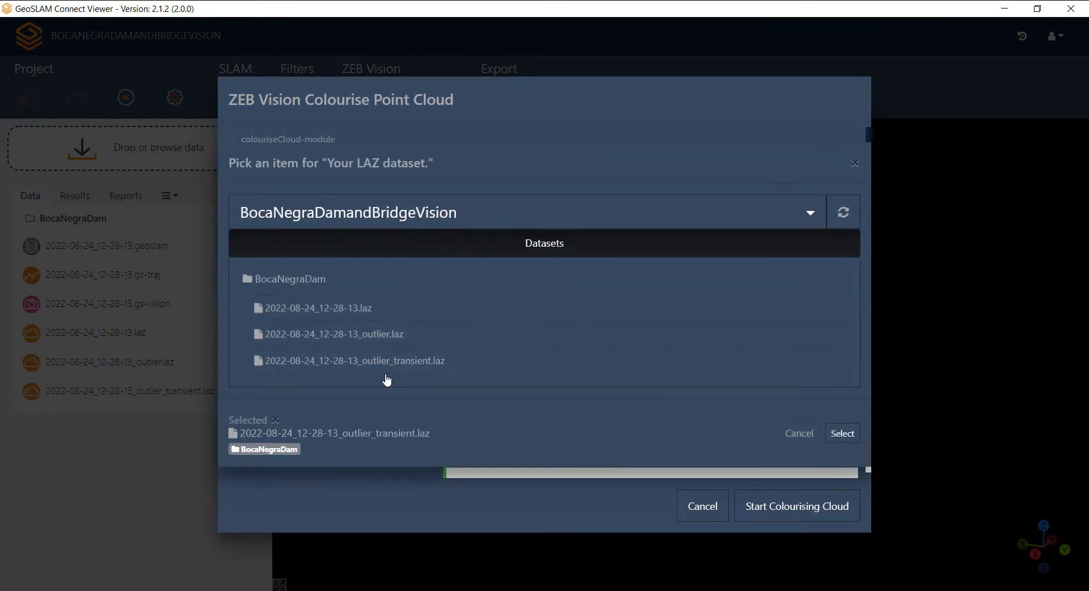
left_click(843, 435)
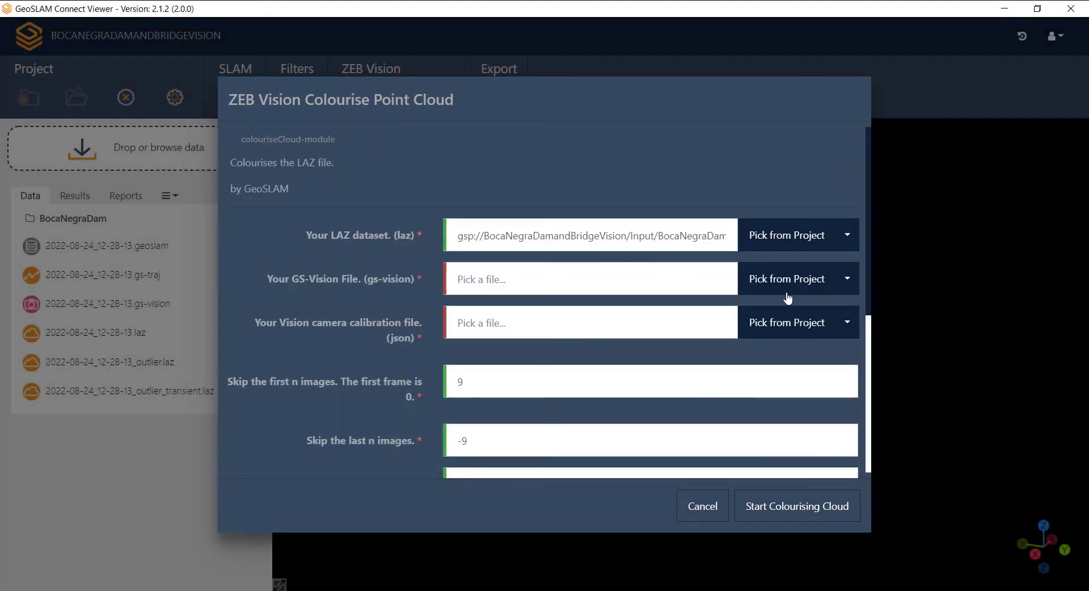
Choose 2022-08-24_12-28-13.gs-vision and BocaNegraDam's camera_cal.json as the image and calibration inputs.
left_click(784, 284)
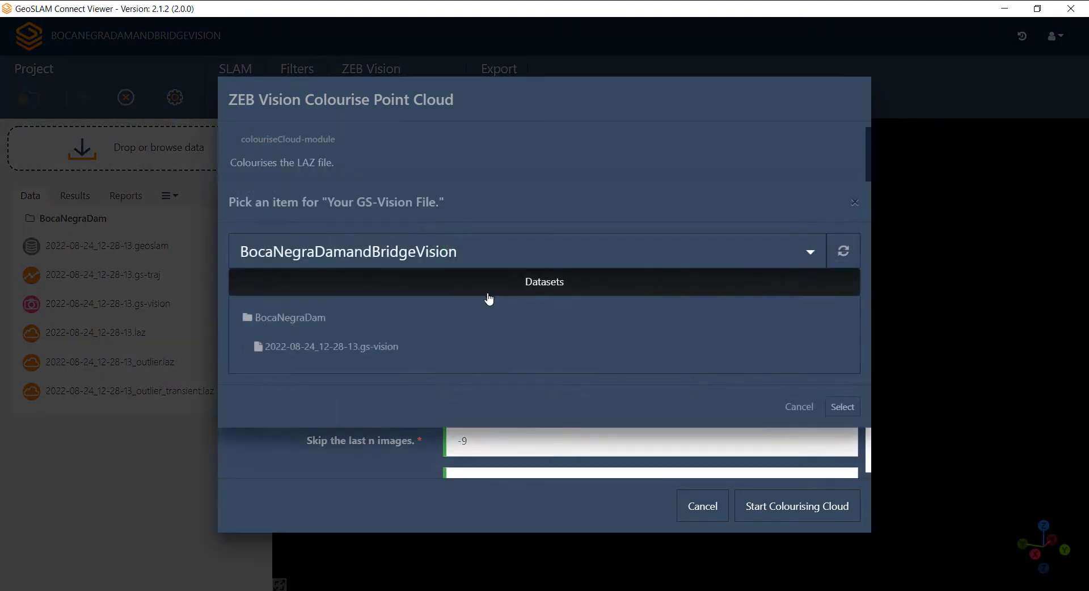
left_click(372, 352)
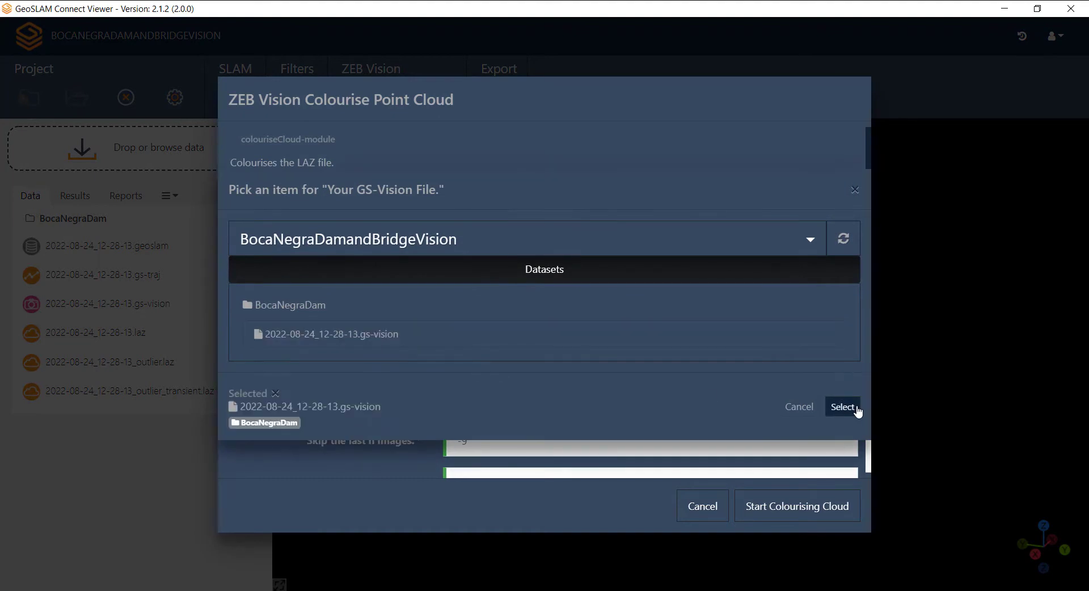
left_click(842, 407)
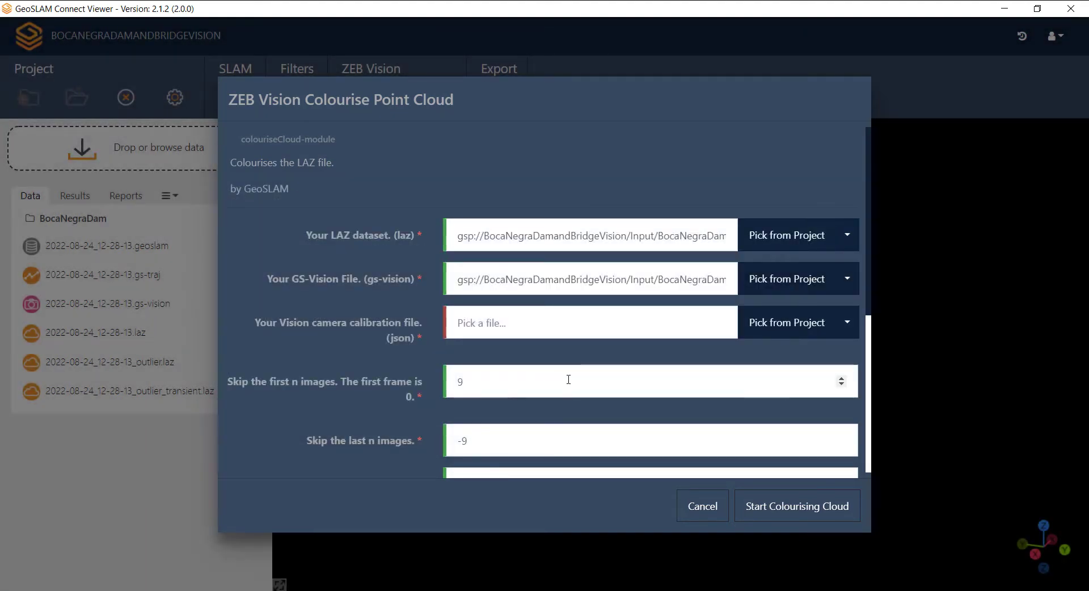
left_click(767, 323)
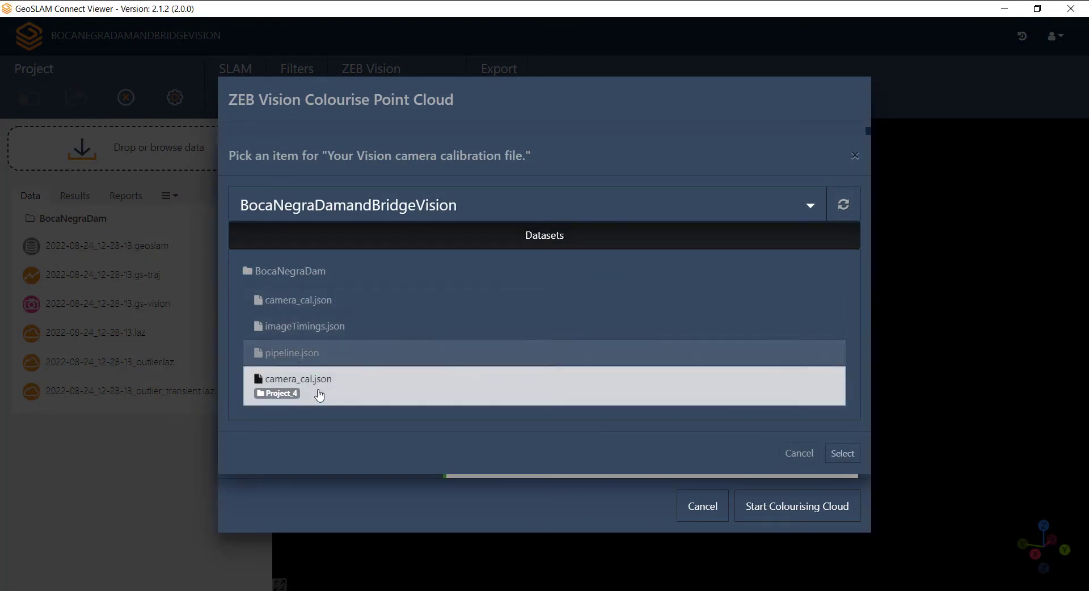
left_click(322, 308)
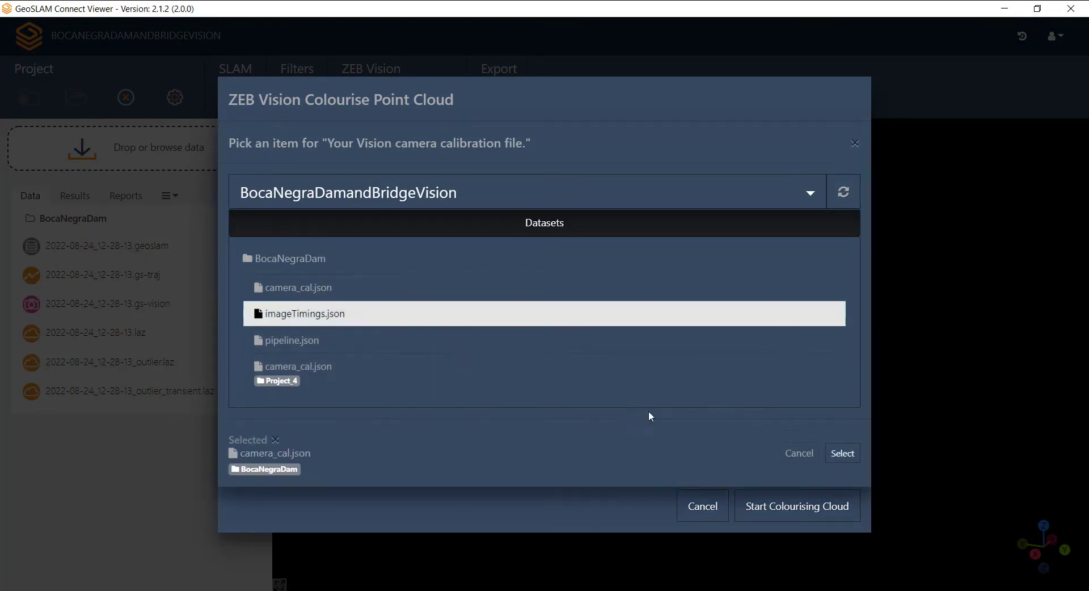
left_click(842, 453)
Use frame skip 0, the Handheld mask and colour by Distance, then start colourising.
left_click_drag(869, 305, 878, 386)
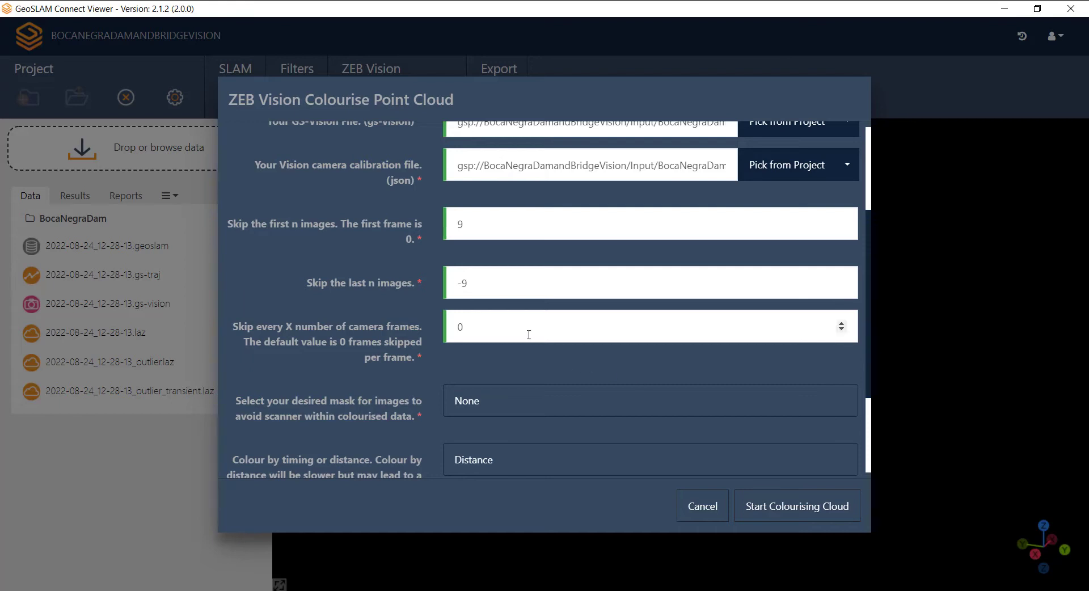
key("Tab")
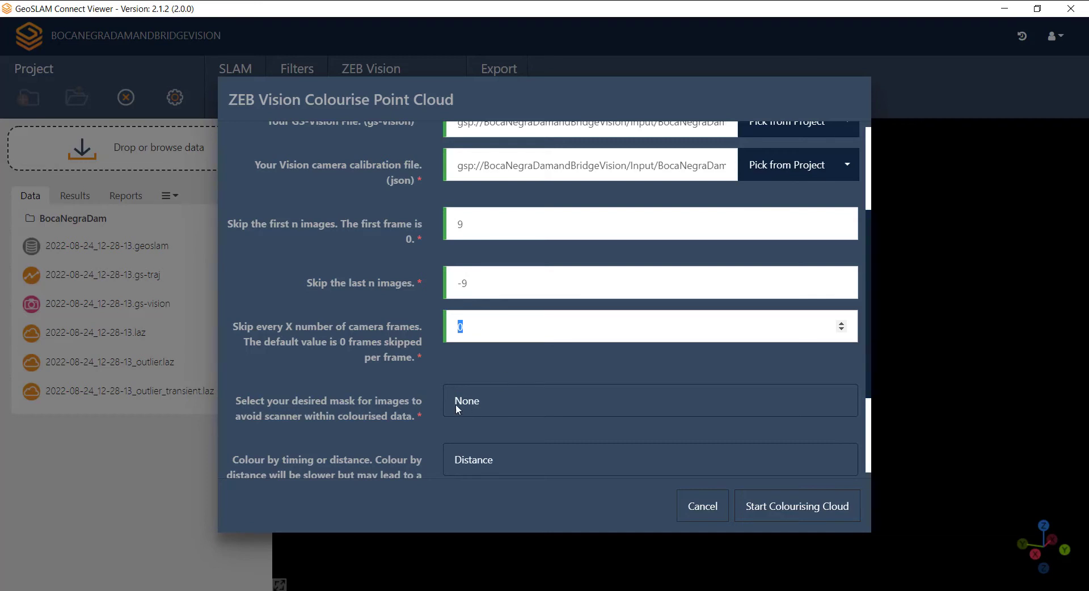
left_click(498, 405)
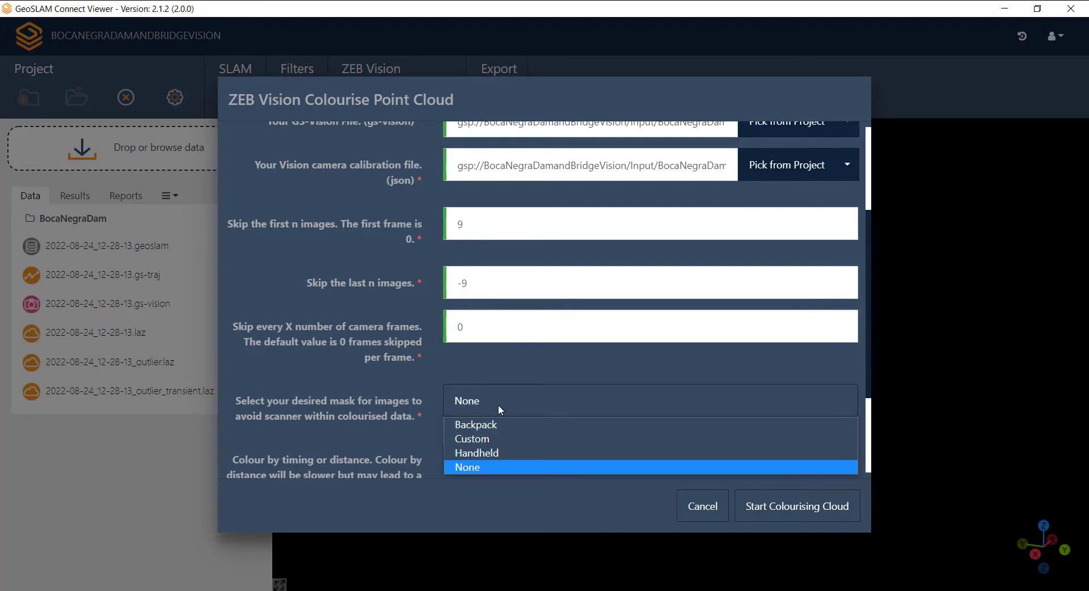
left_click(498, 453)
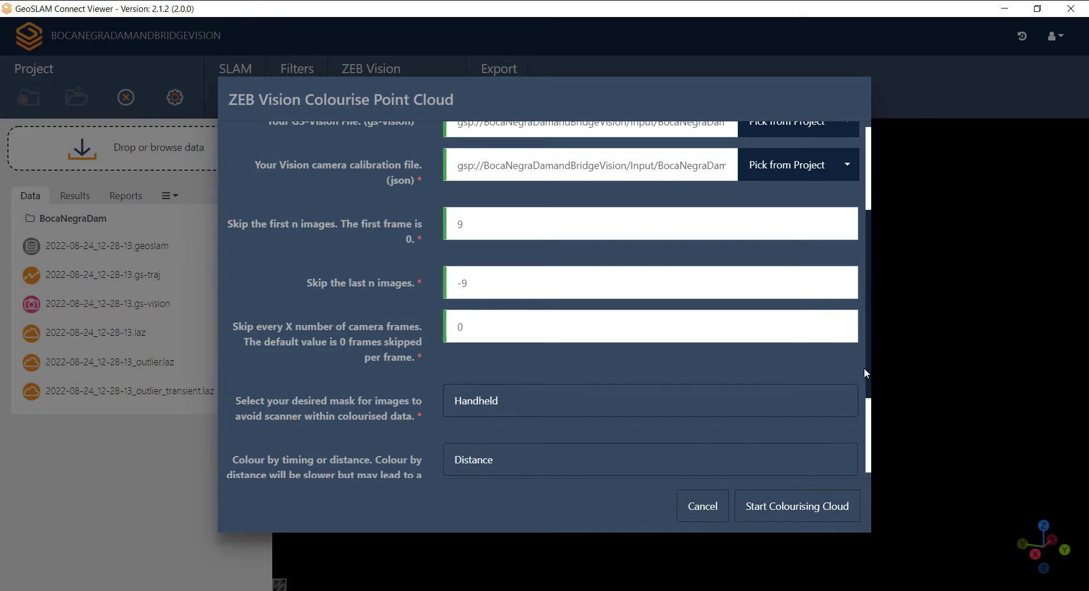
scroll(870, 372, "down", 3)
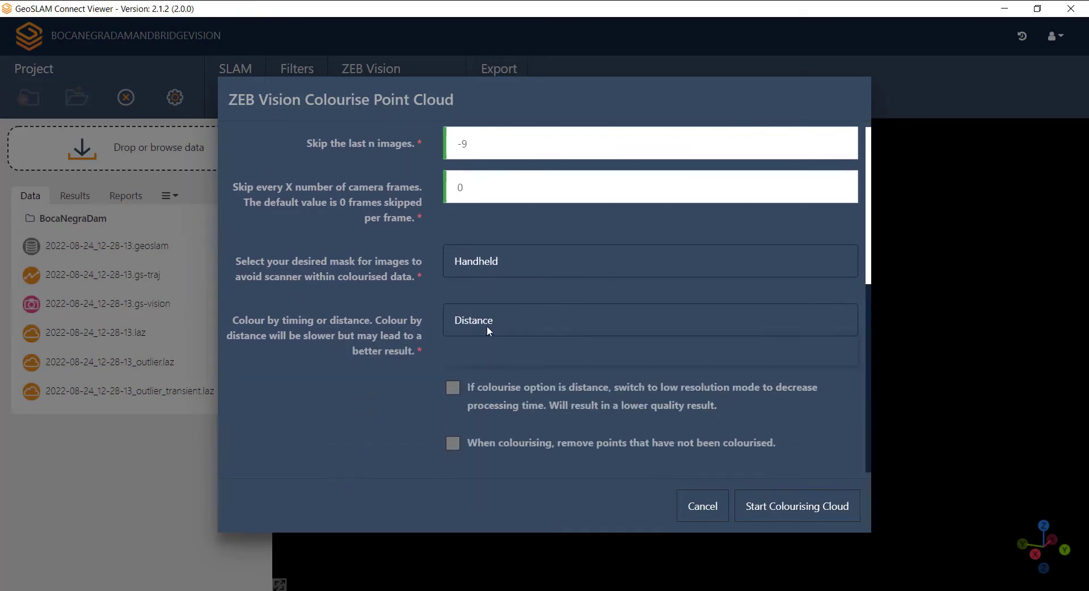
left_click(487, 325)
left_click(484, 327)
left_click(805, 511)
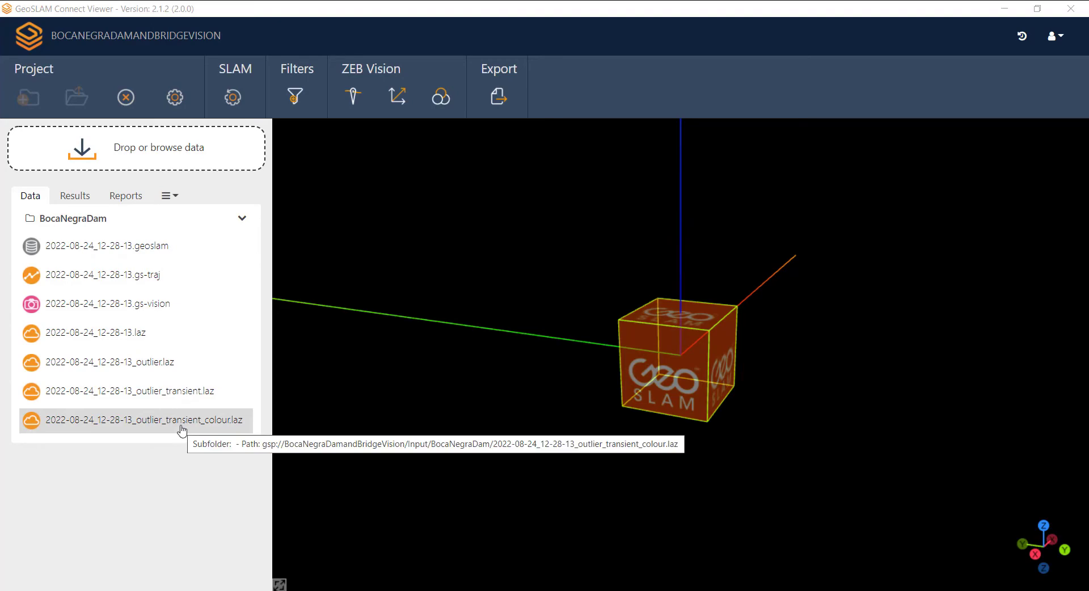
Load 2022-08-24_12-28-13_outlier_transient_colour.laz and display it in RGB colour mode.
double_click(182, 430)
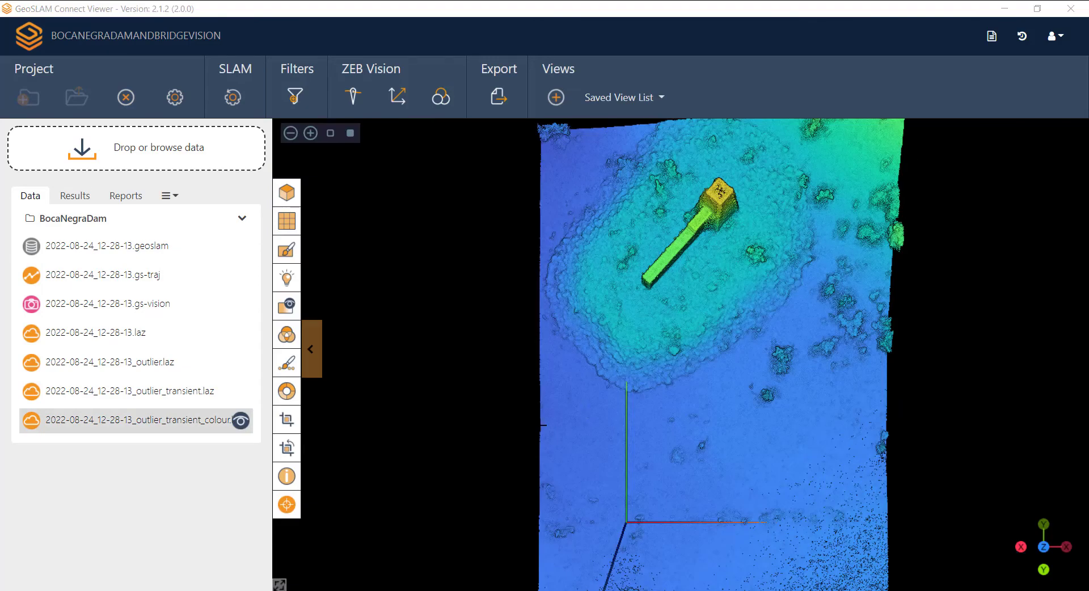
left_click(287, 335)
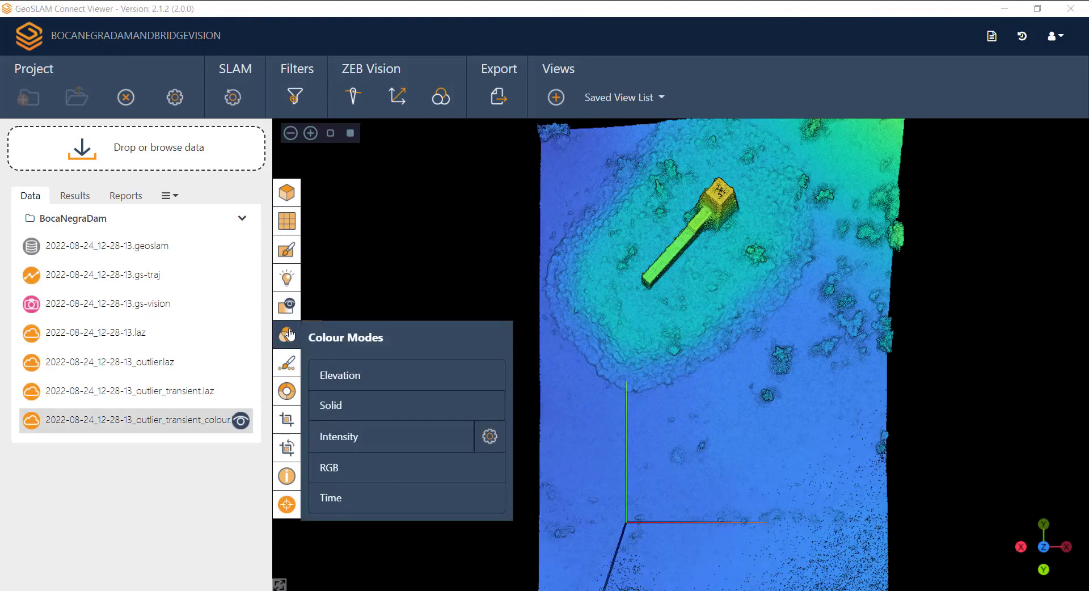
left_click(377, 467)
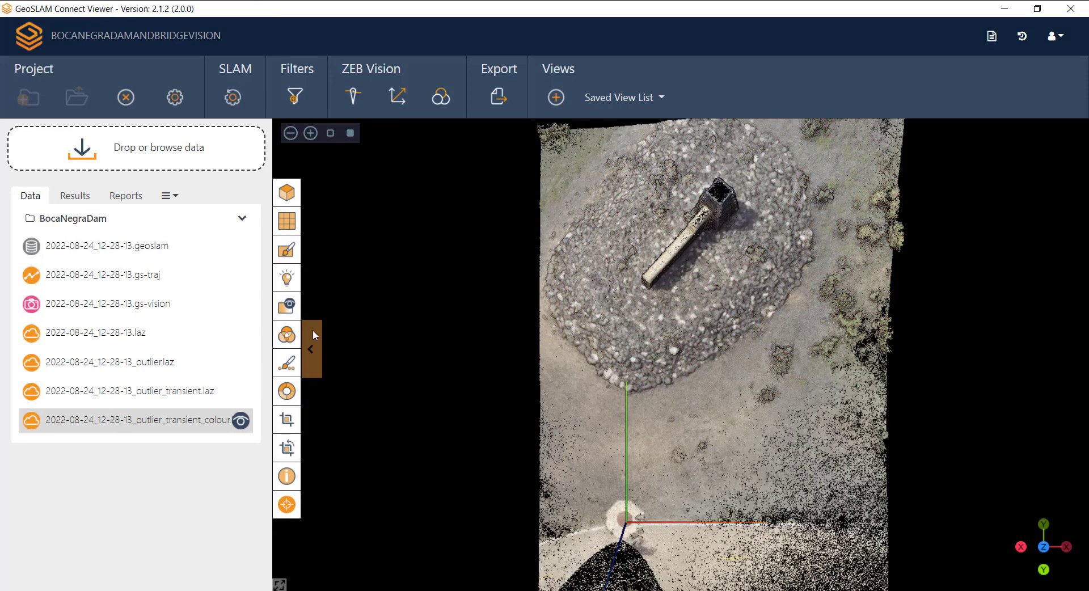
Orbit to the dam wall and tower, lower eye dome lighting to 15 and set opacity to 0.69.
mouse_move(287, 278)
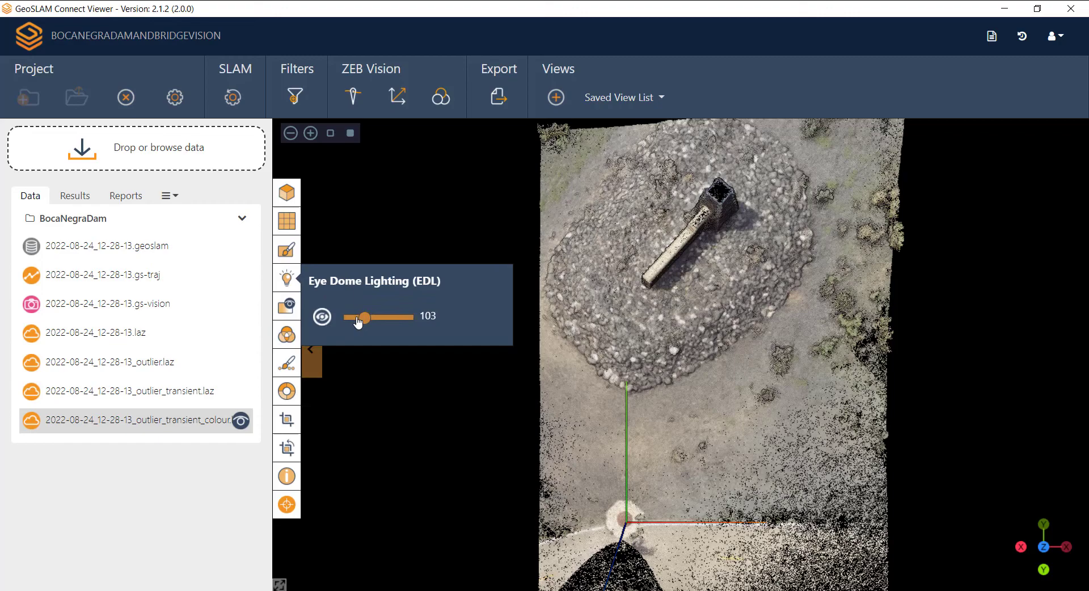
left_click_drag(357, 322, 353, 325)
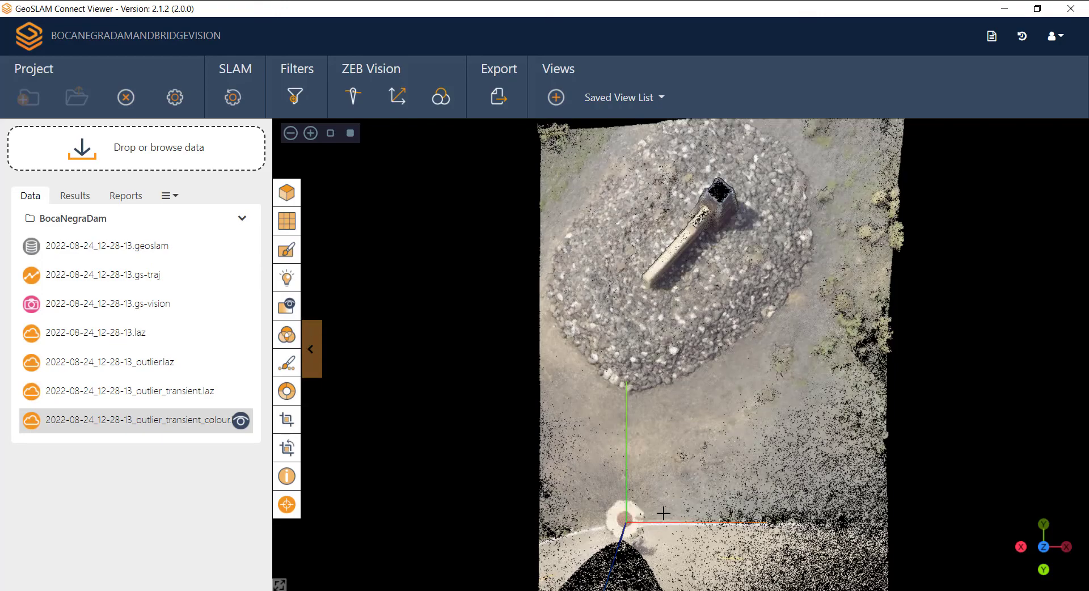
scroll(658, 527, "up", 3)
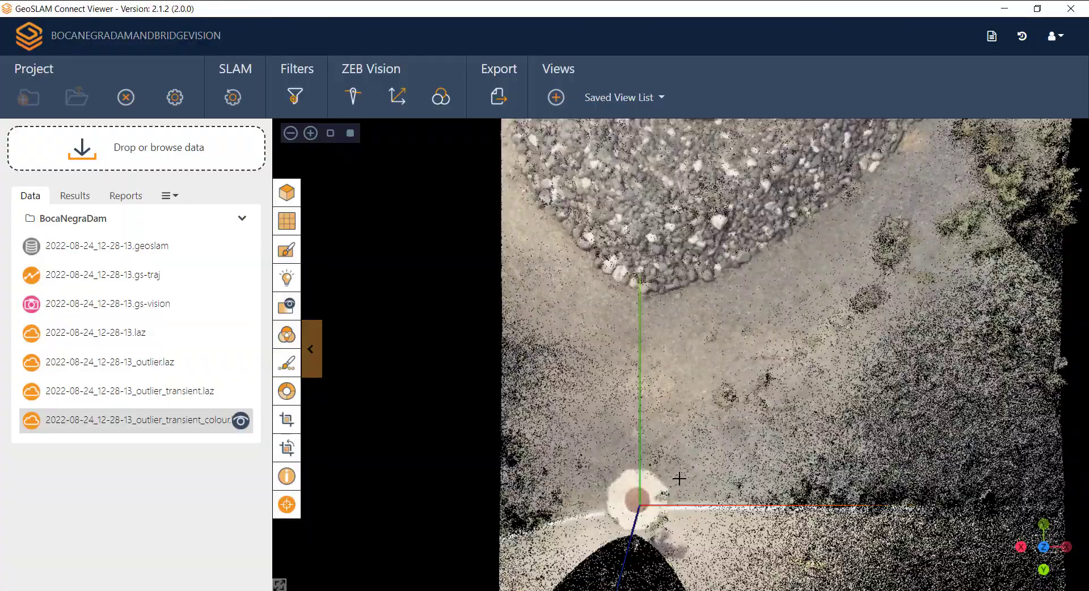
left_click_drag(724, 489, 617, 376)
scroll(730, 285, "up", 5)
scroll(754, 340, "up", 2)
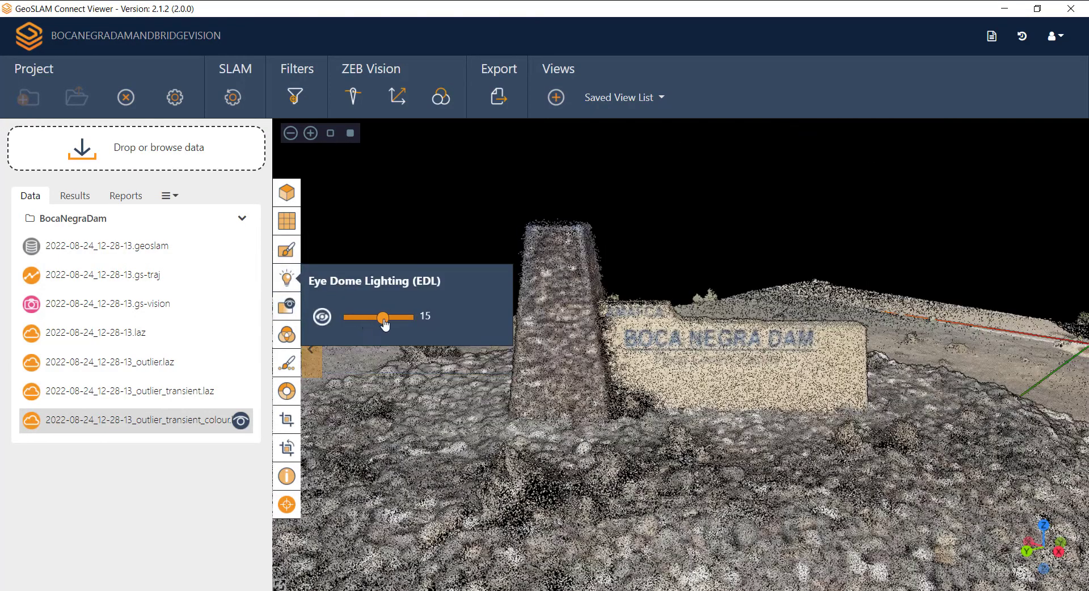
mouse_move(384, 323)
left_mouse_down()
mouse_move(347, 320)
mouse_move(360, 347)
mouse_move(383, 340)
left_mouse_up()
left_click(286, 306)
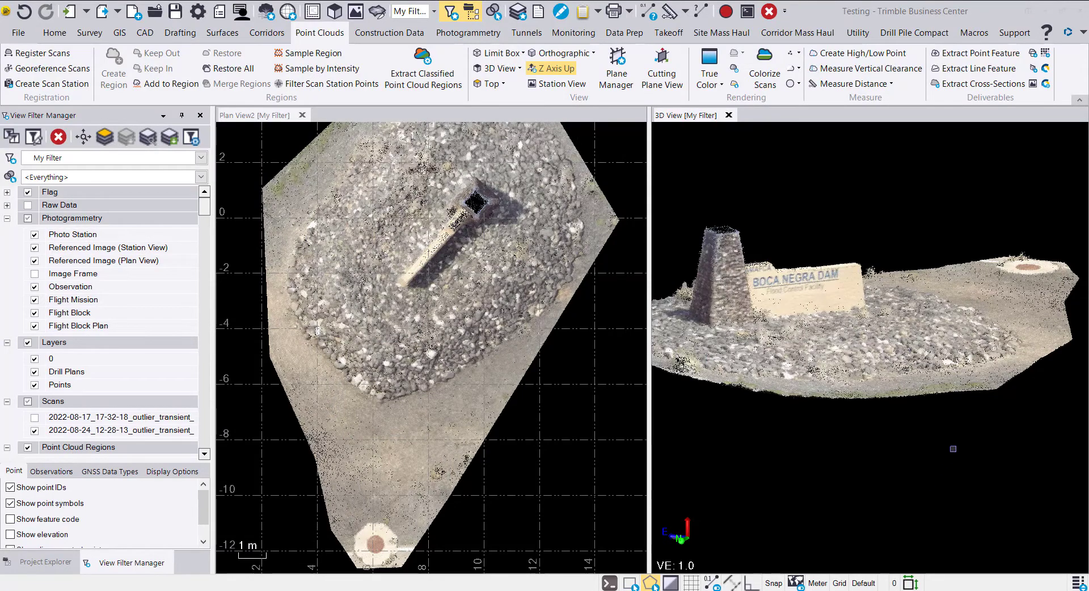
Orbit Trimble Business Center's 3D View of the colourised Boca Negra Dam scan.
mouse_move(1004, 411)
left_mouse_down()
mouse_move(940, 423)
mouse_move(1006, 418)
left_mouse_up()
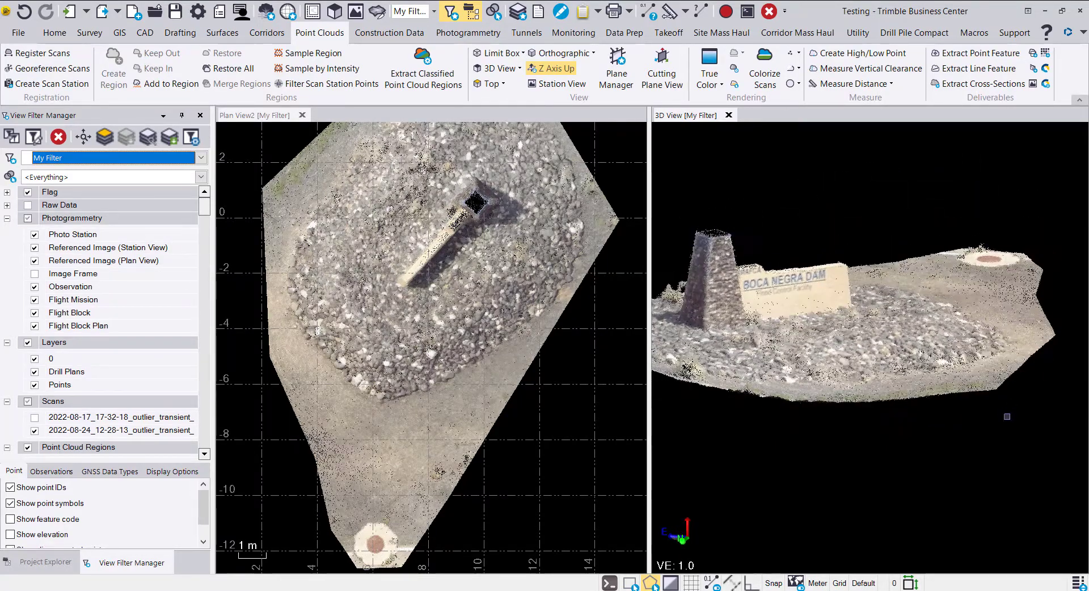